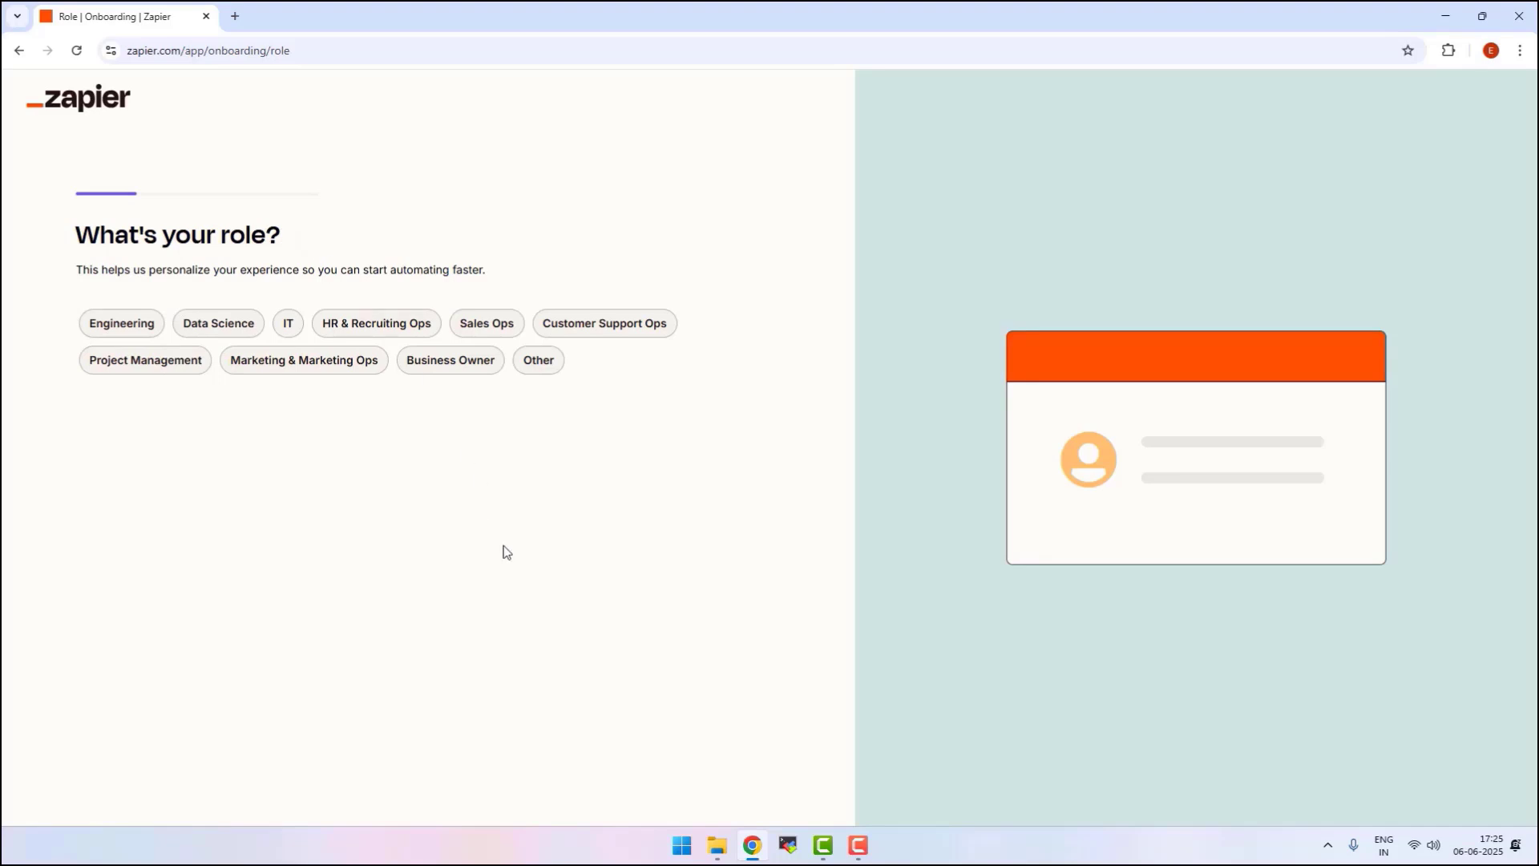
Complete the onboarding questions with the Engineering role and a company size of 1-49, skipping the app selection.
click(125, 330)
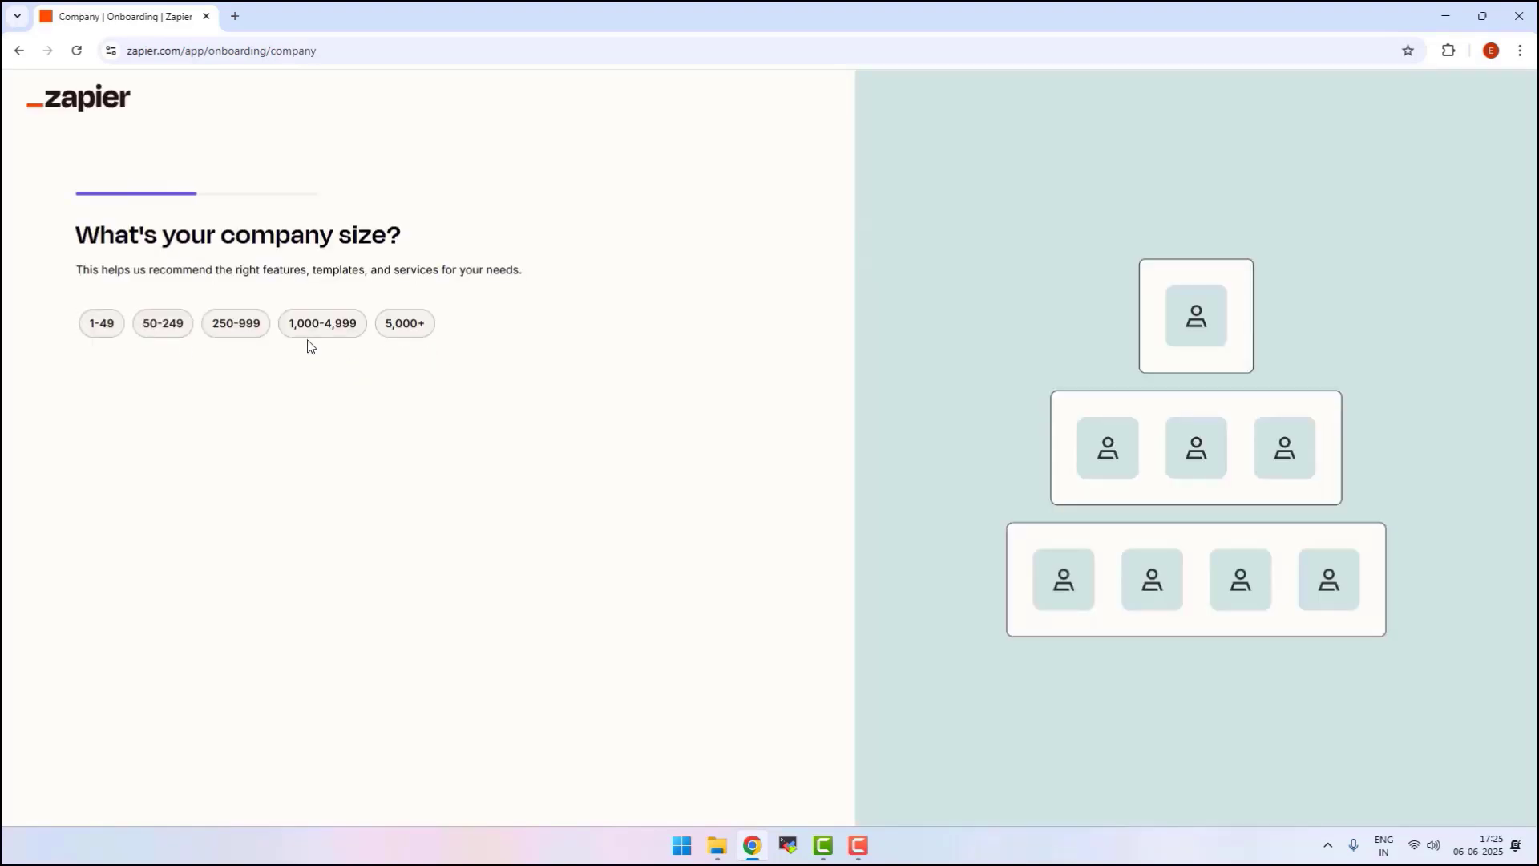
click(102, 323)
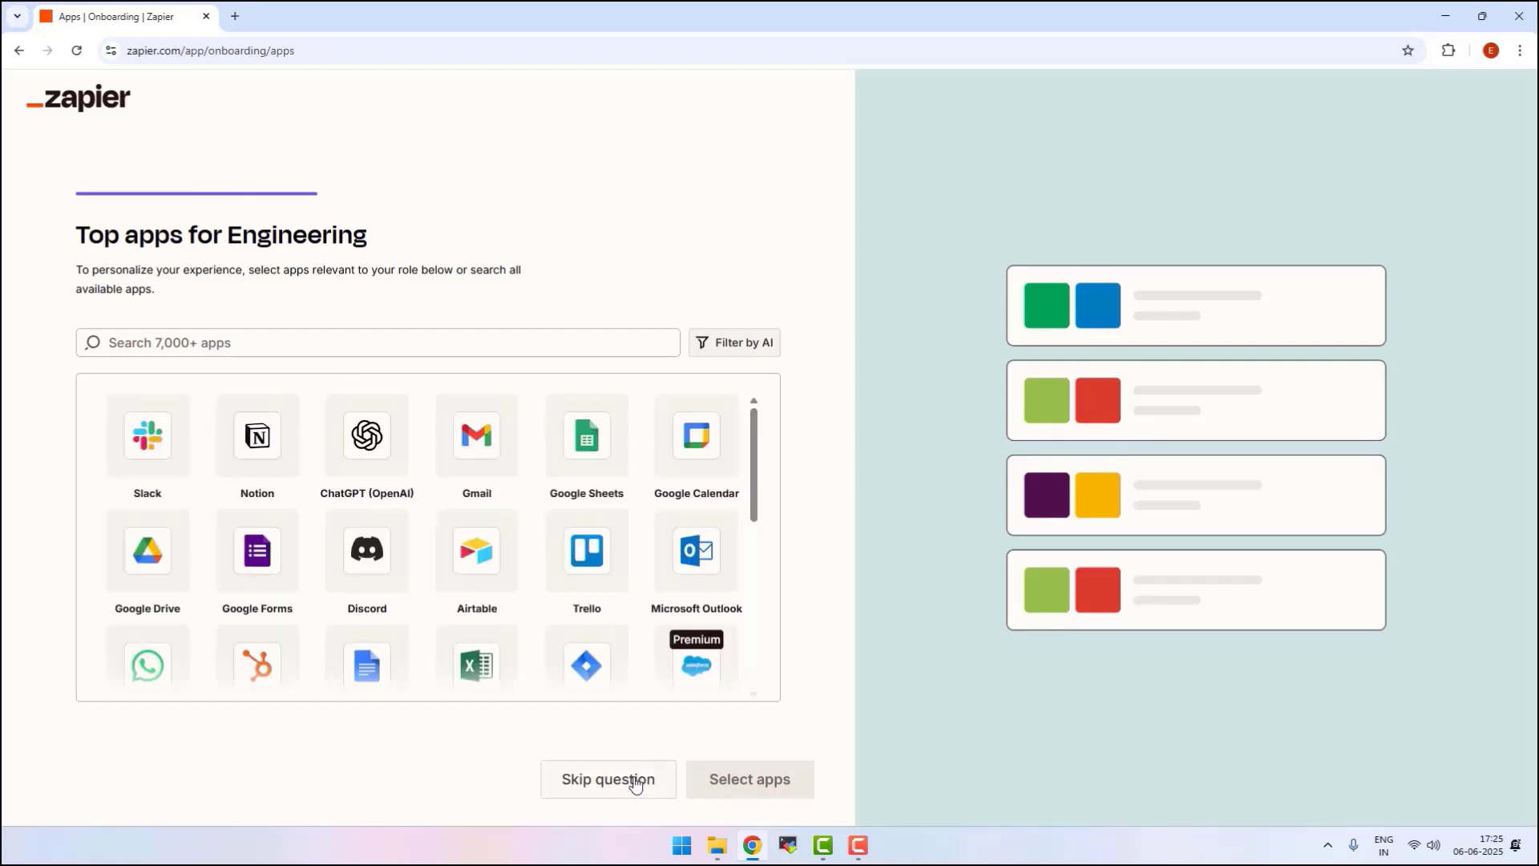
click(609, 780)
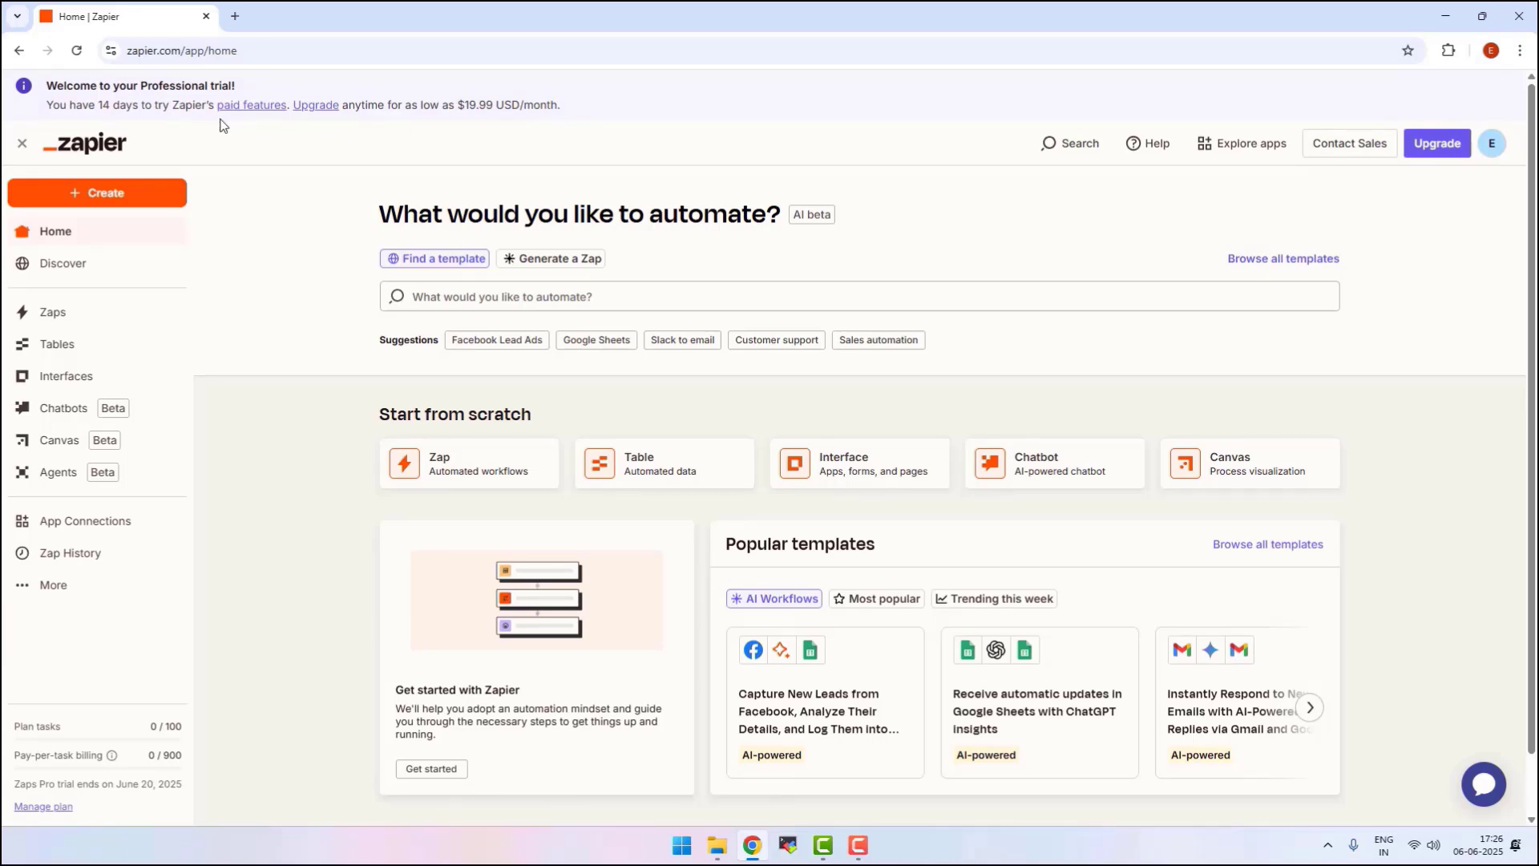
Create a new Zap from the Zaps page.
click(56, 314)
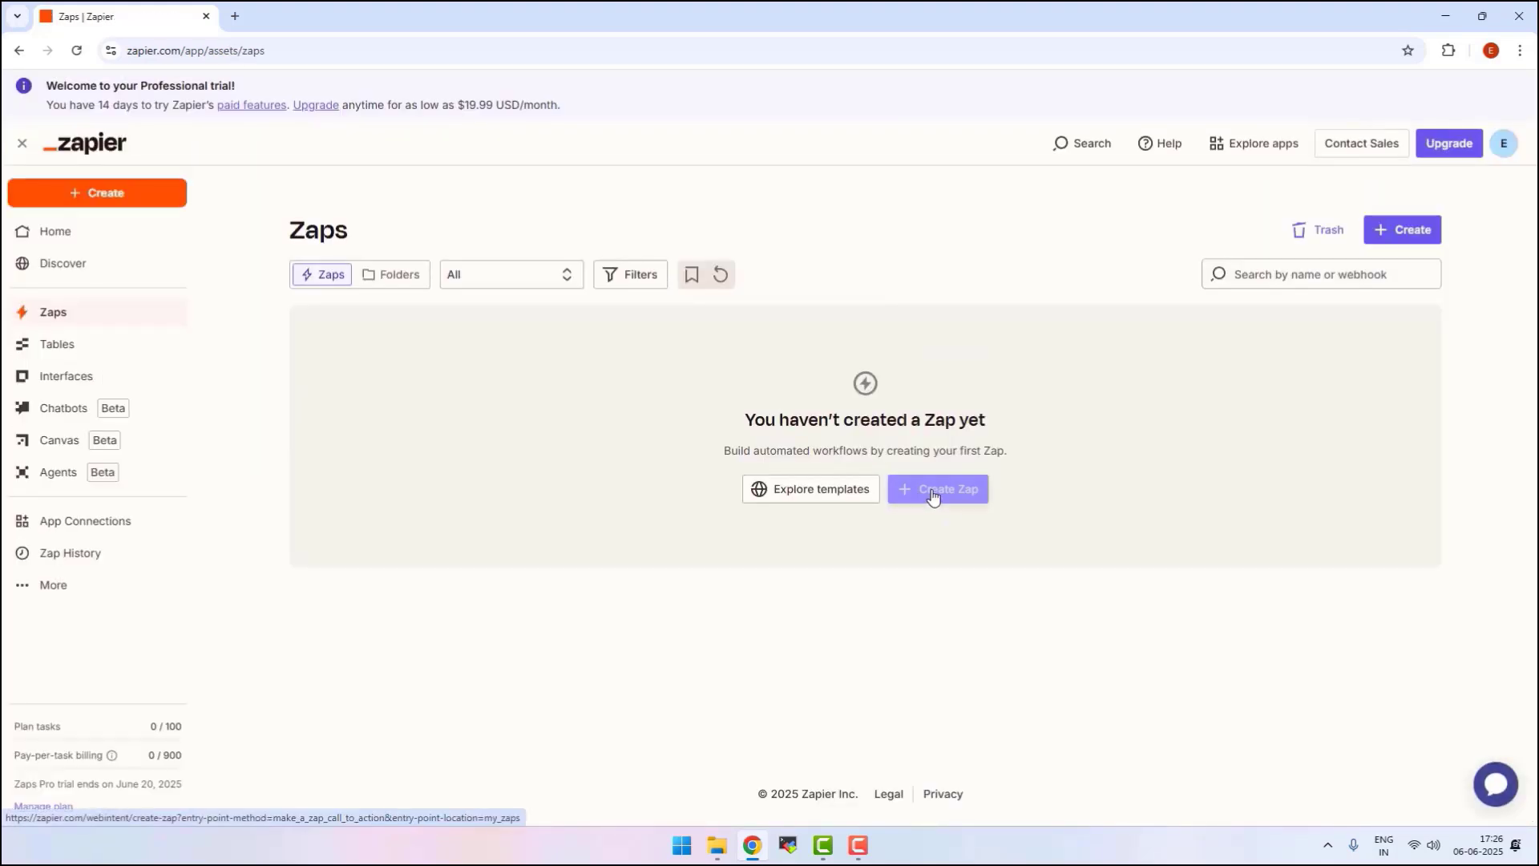
click(941, 498)
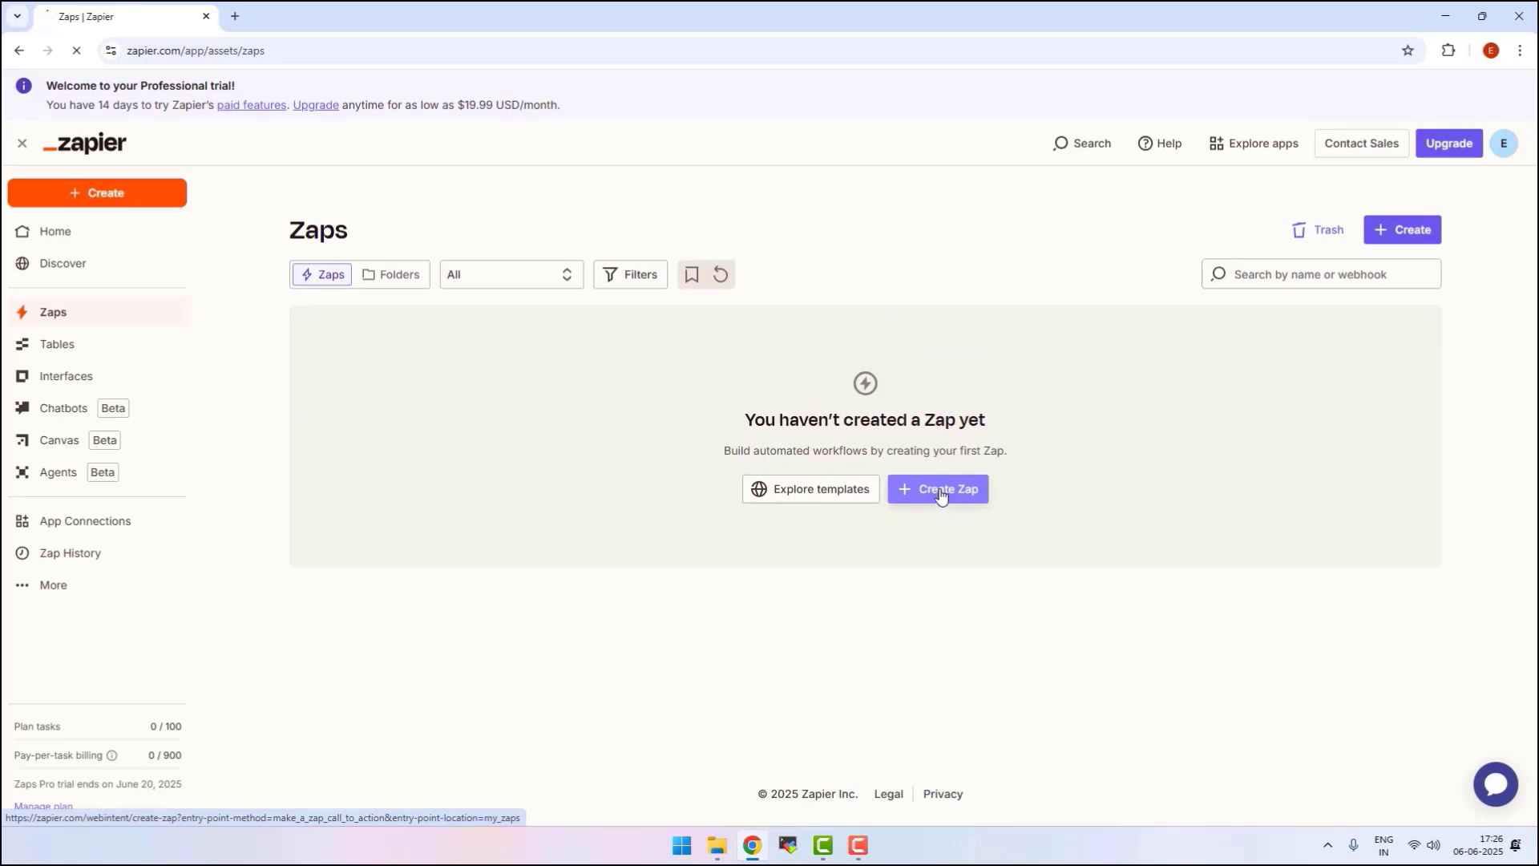
click(761, 368)
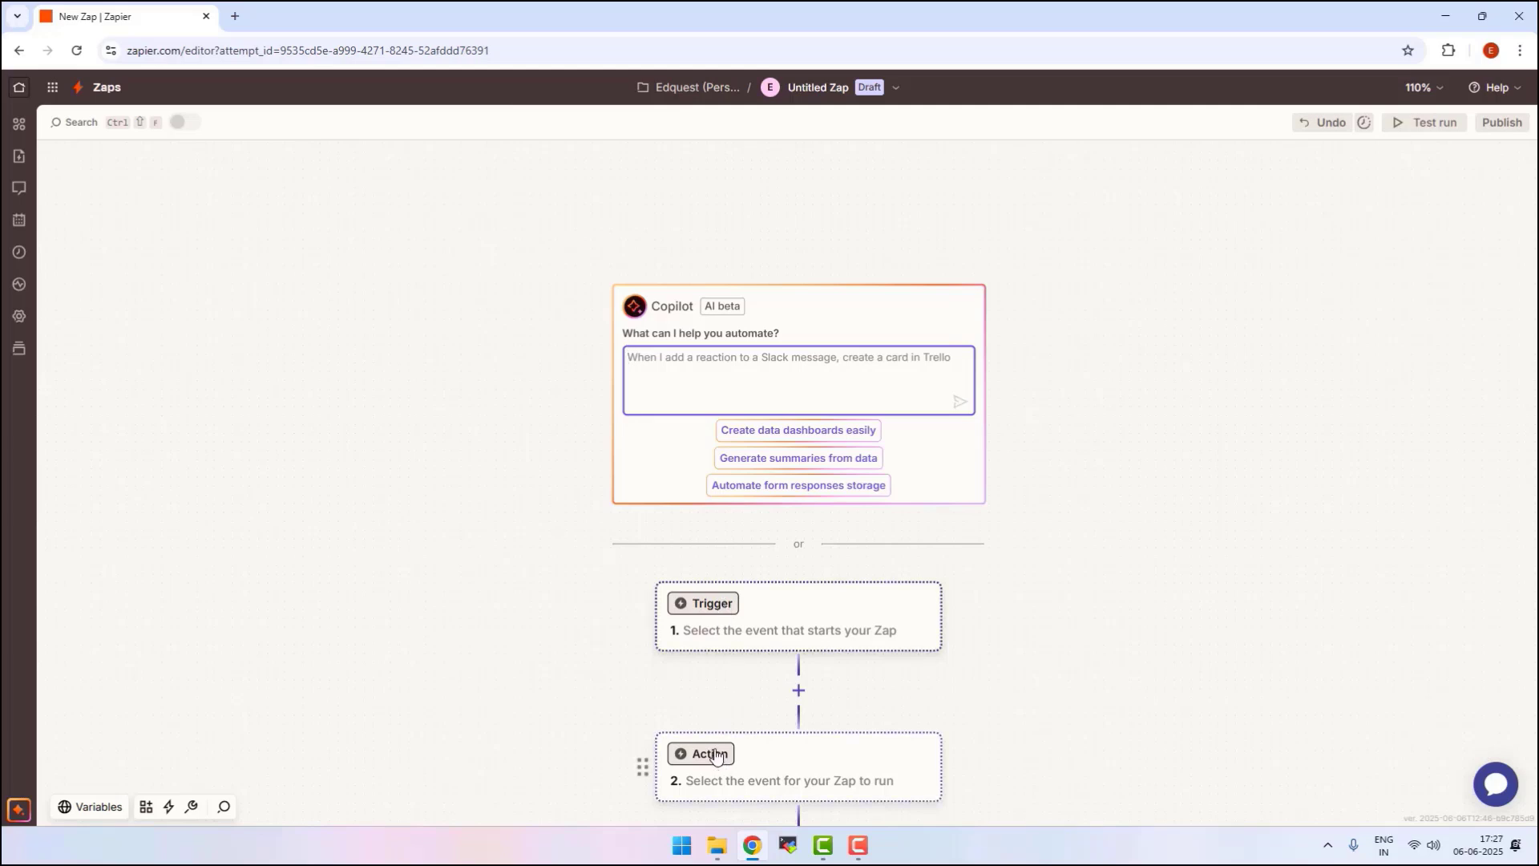
Set the Zap's trigger to Google Docs with the New Document in Folder event.
click(718, 611)
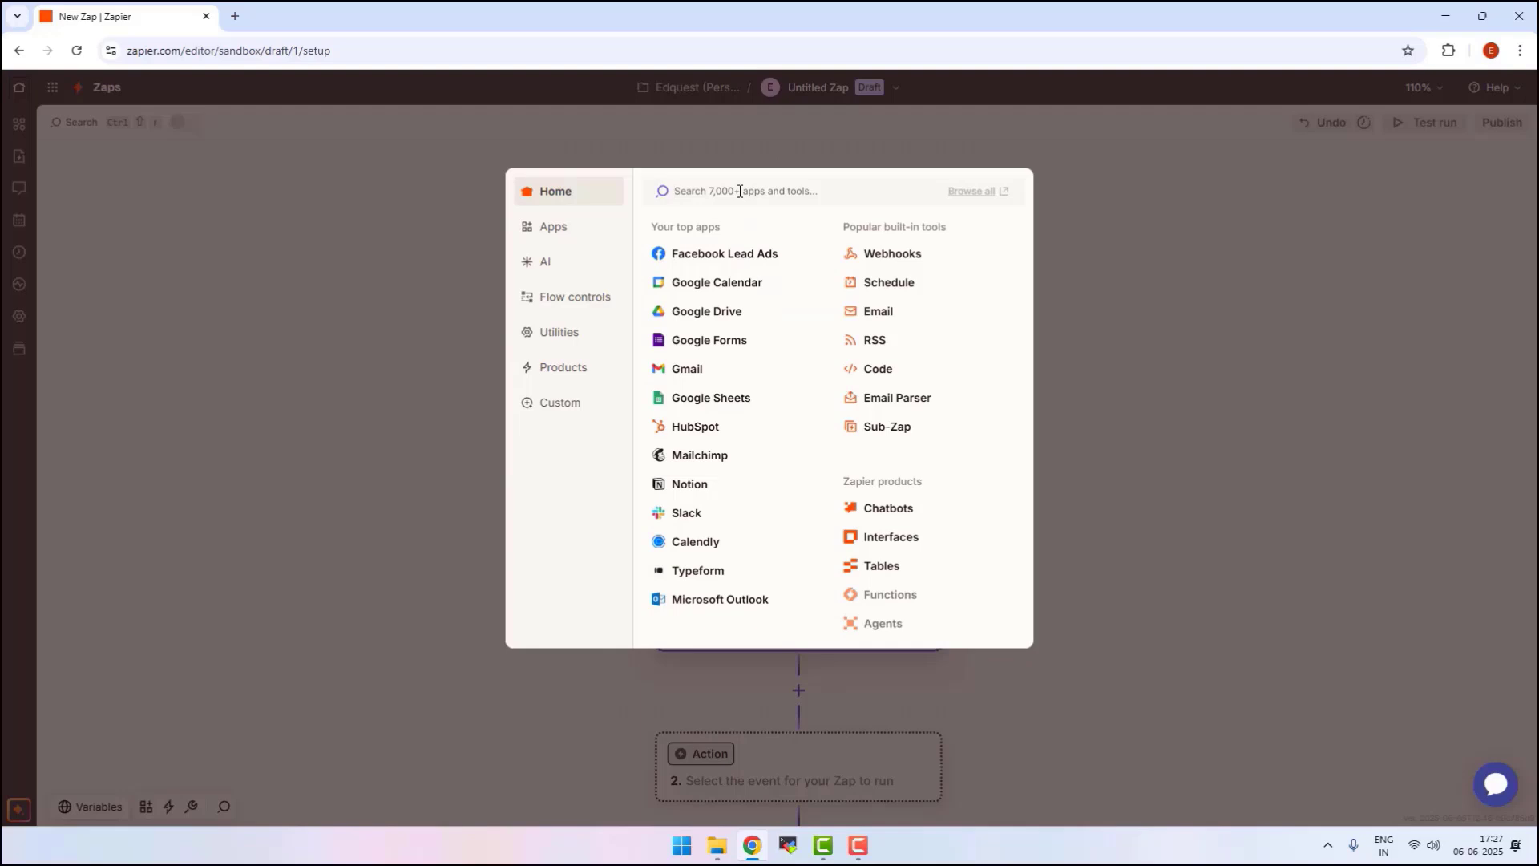
text(google)
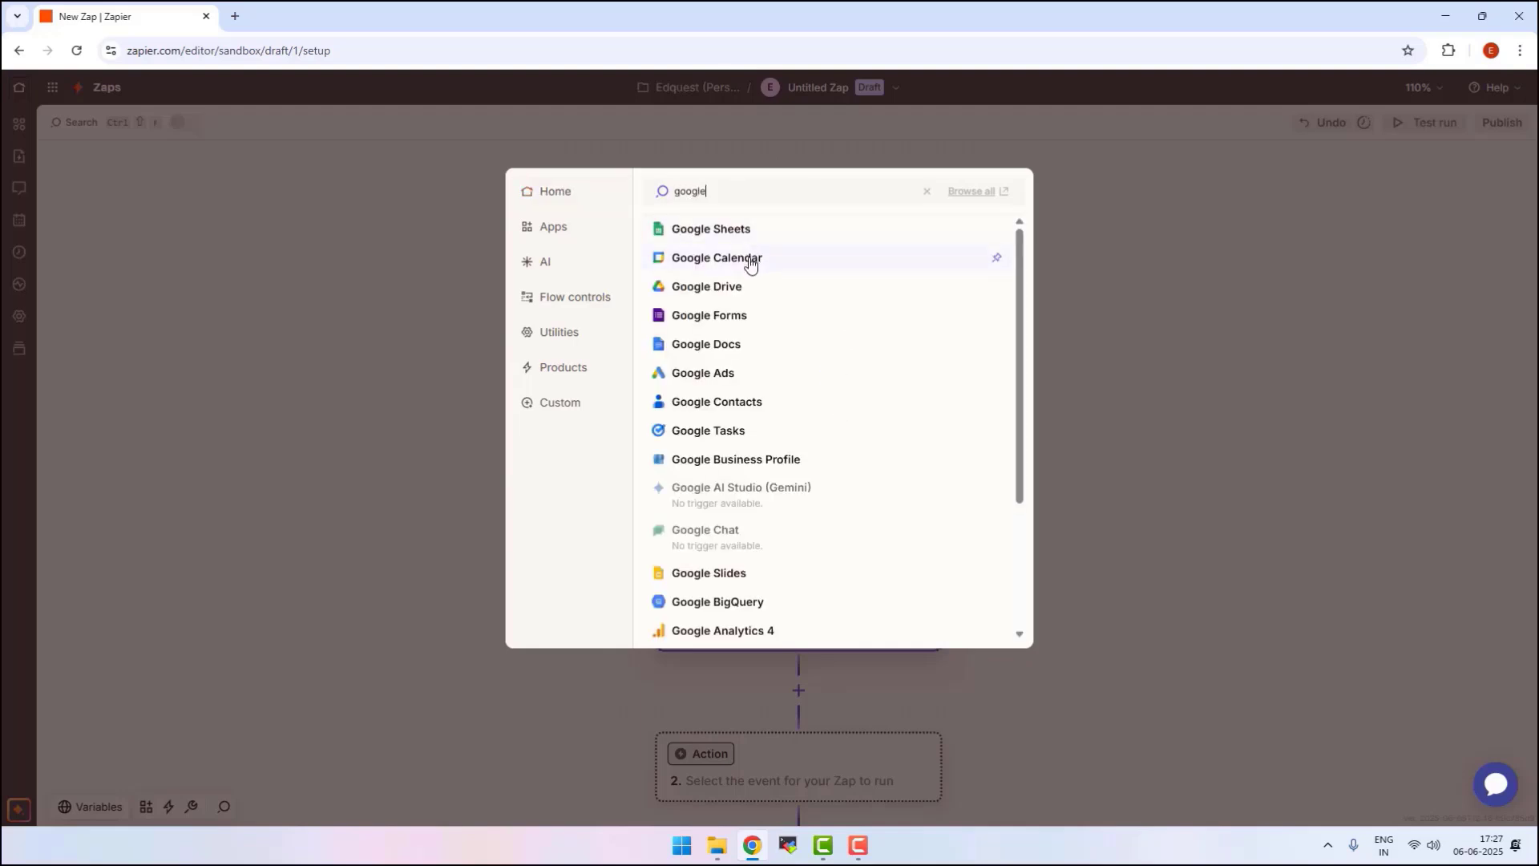
click(736, 350)
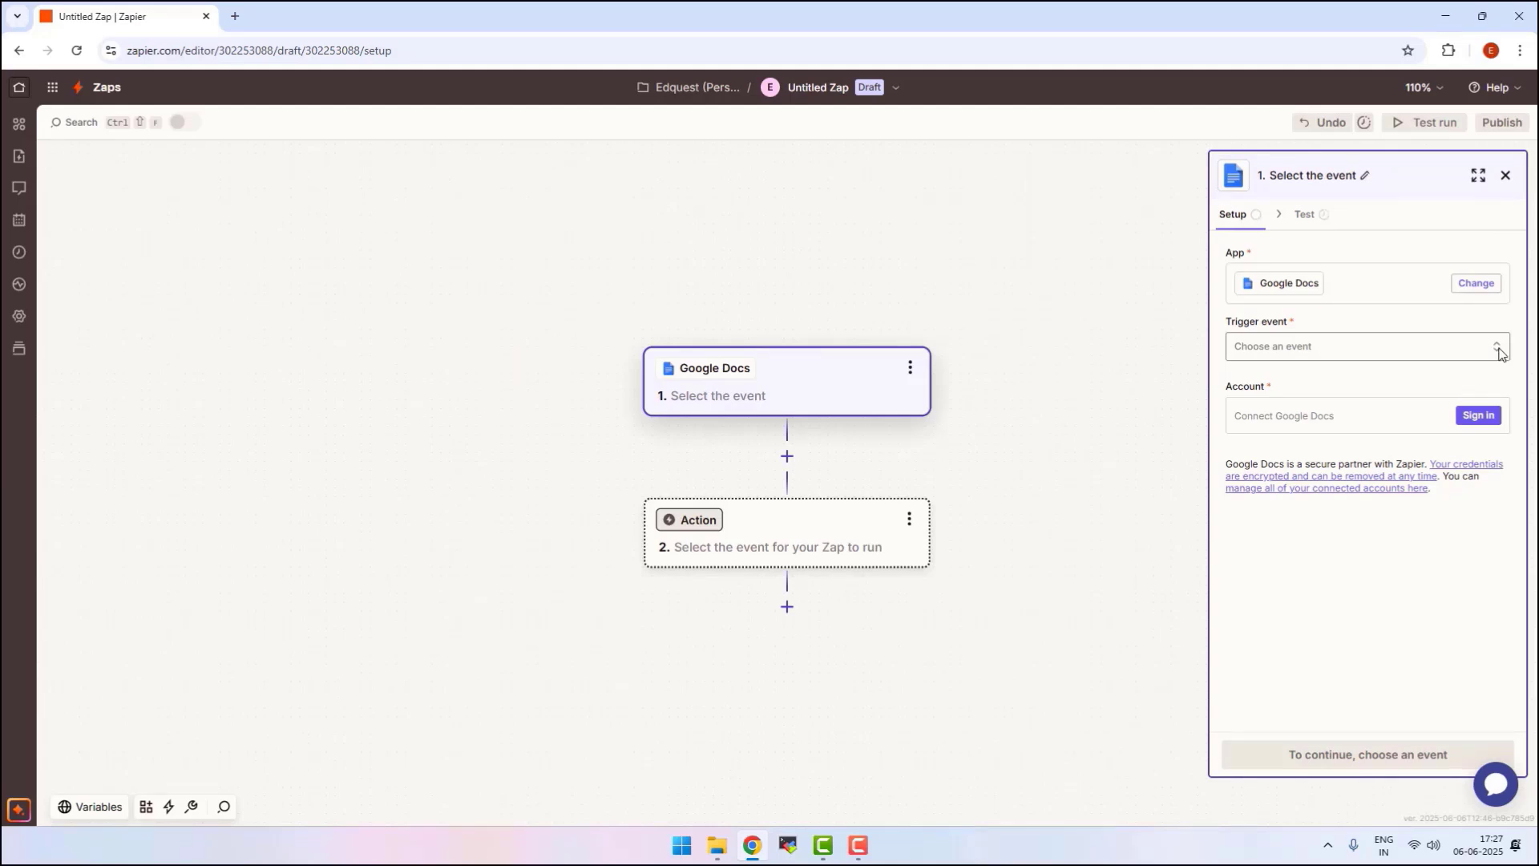
click(1501, 353)
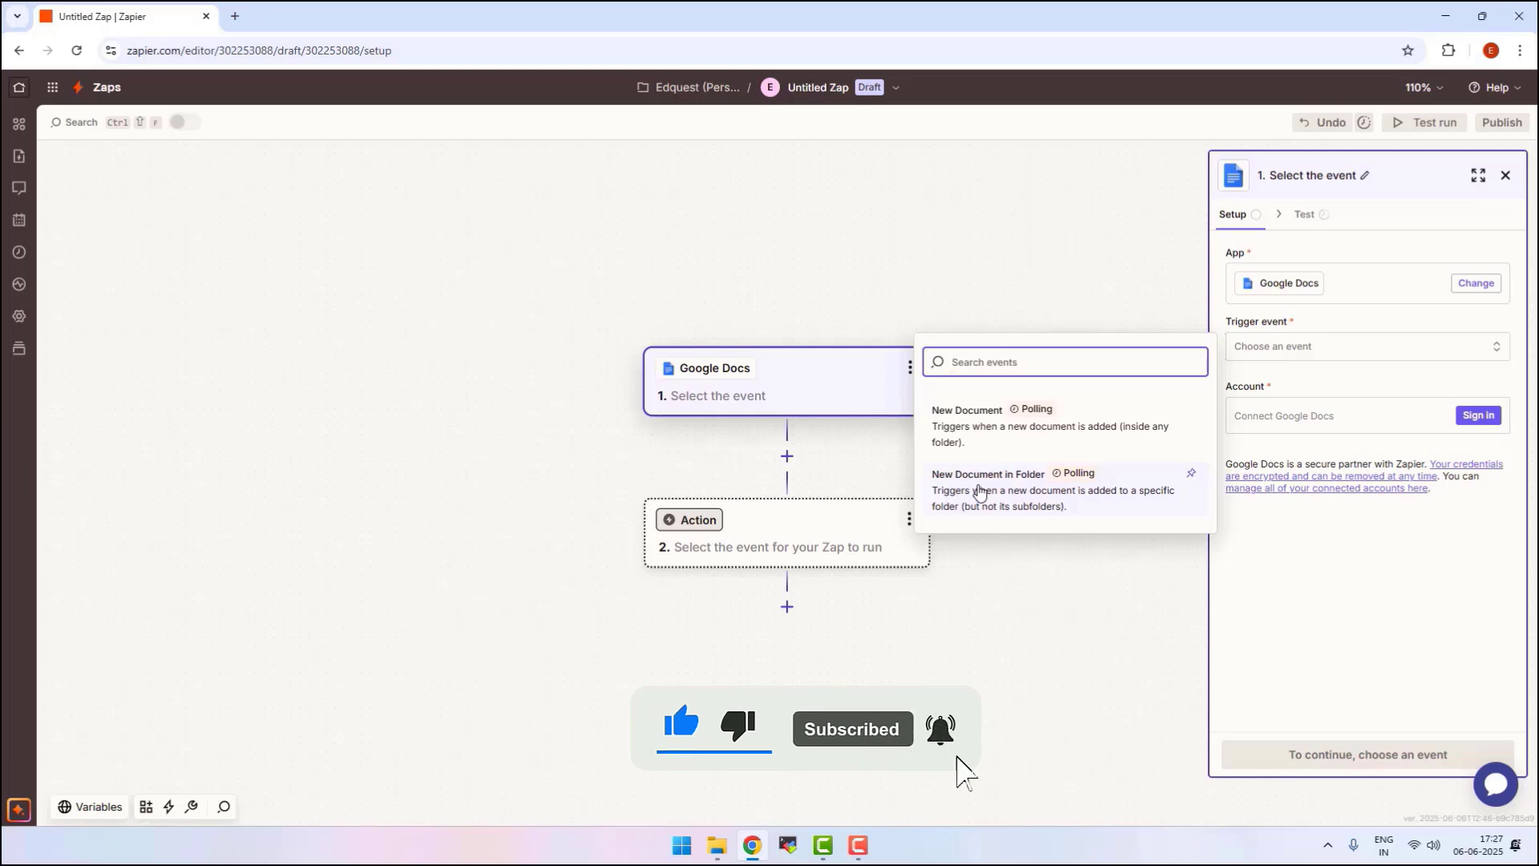
click(979, 490)
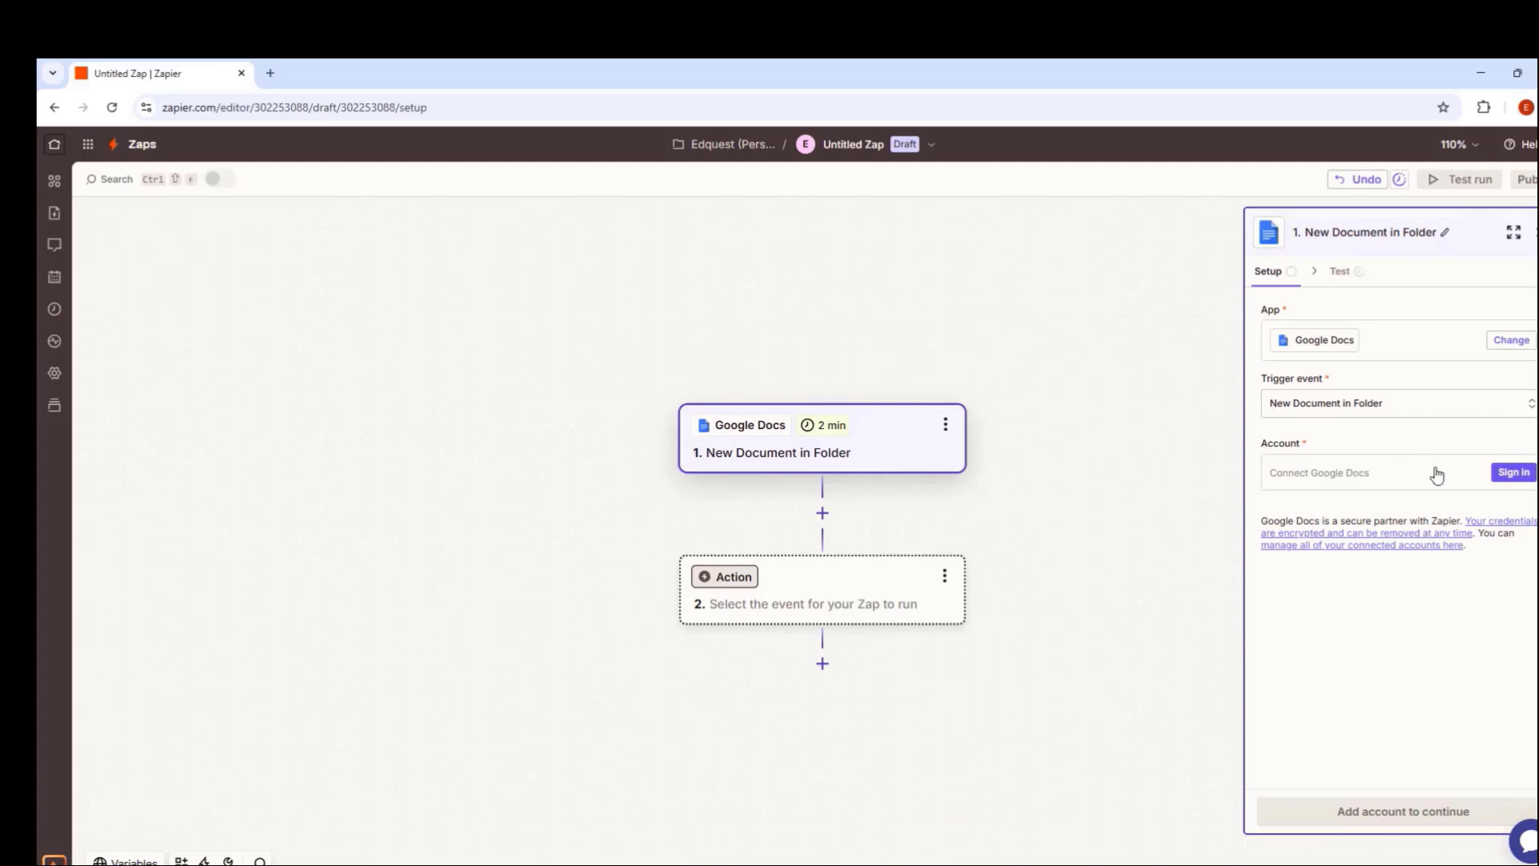
Connect a Google account to the Google Docs trigger, granting Zapier the requested Drive access, and proceed to the trigger's configuration.
click(1506, 473)
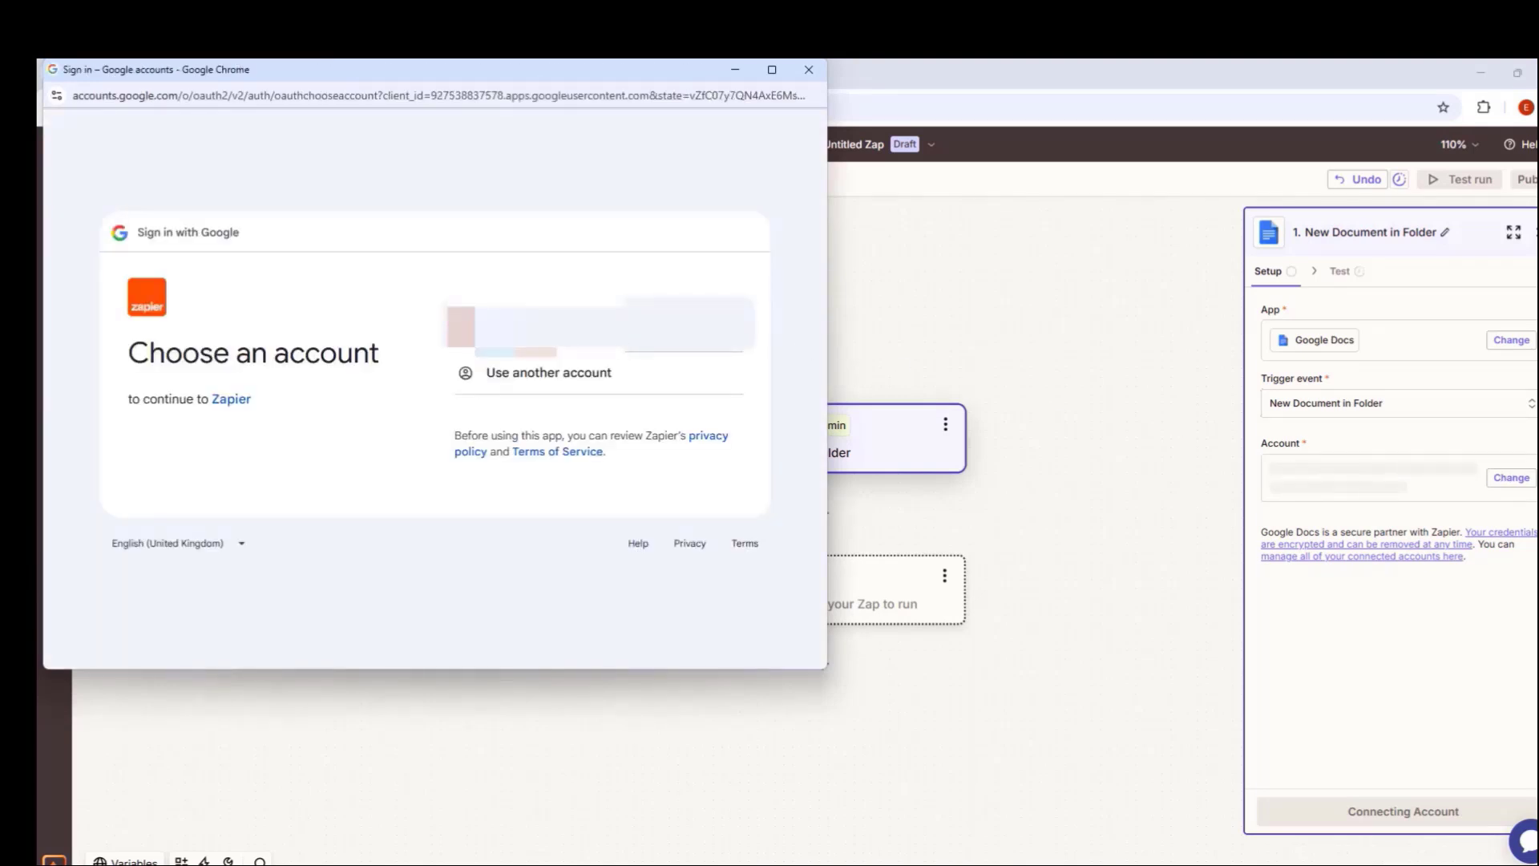
click(561, 327)
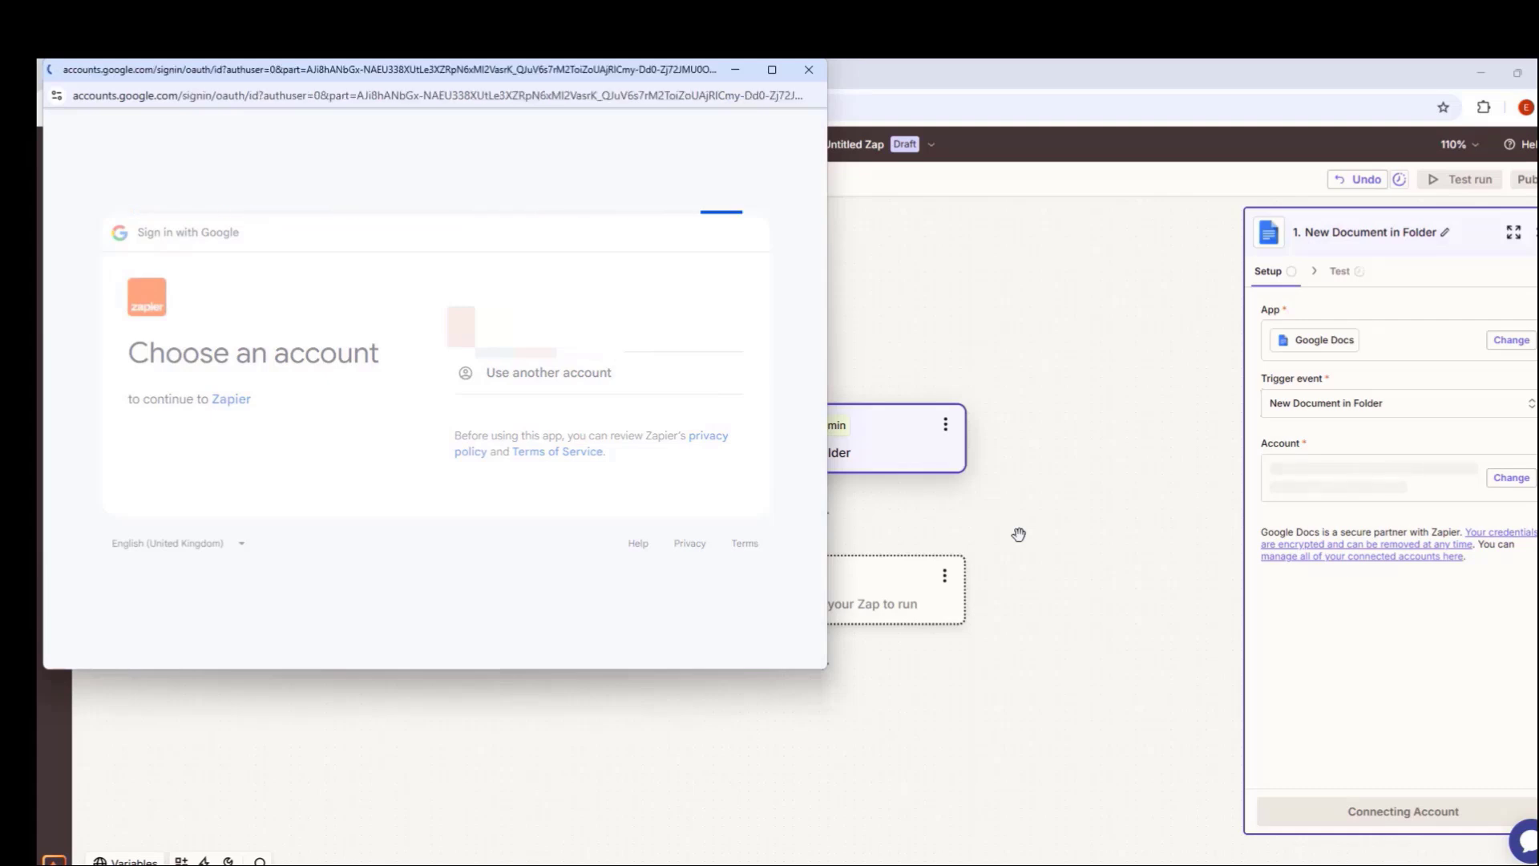
click(684, 478)
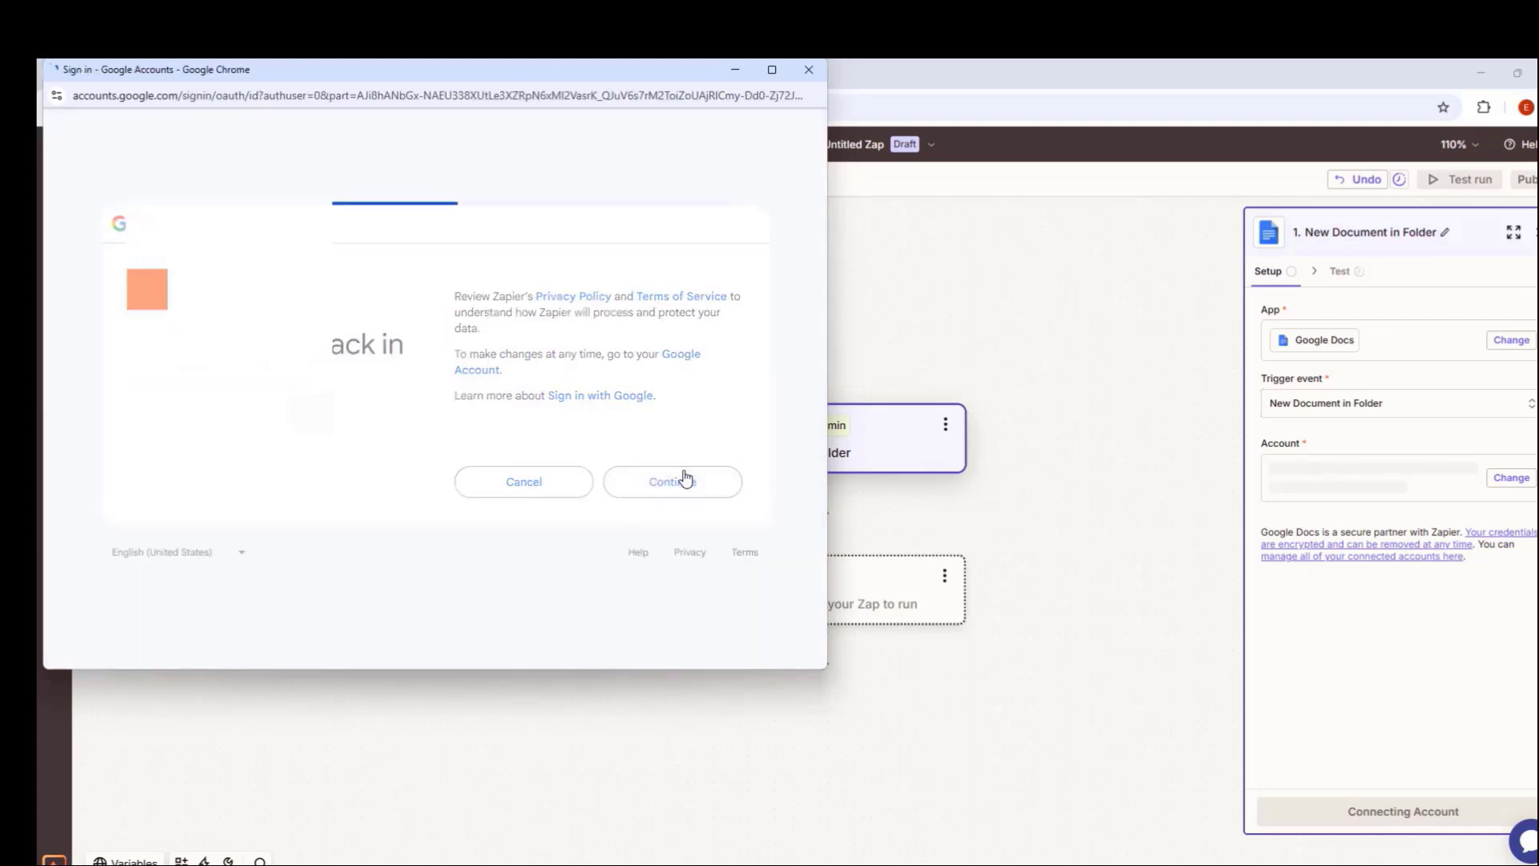
scroll(670, 561, down, 2)
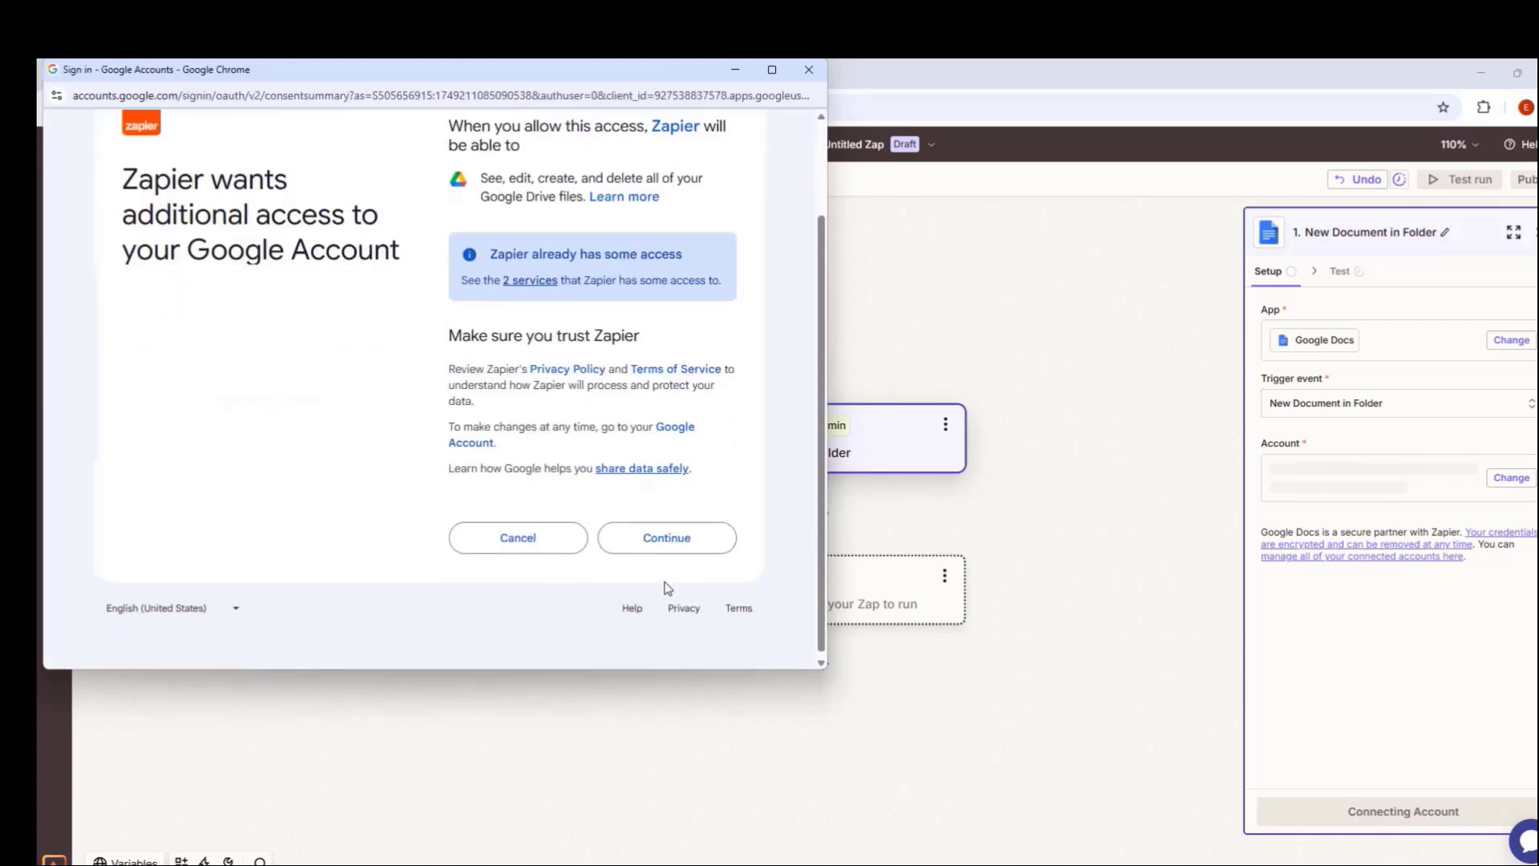
click(697, 548)
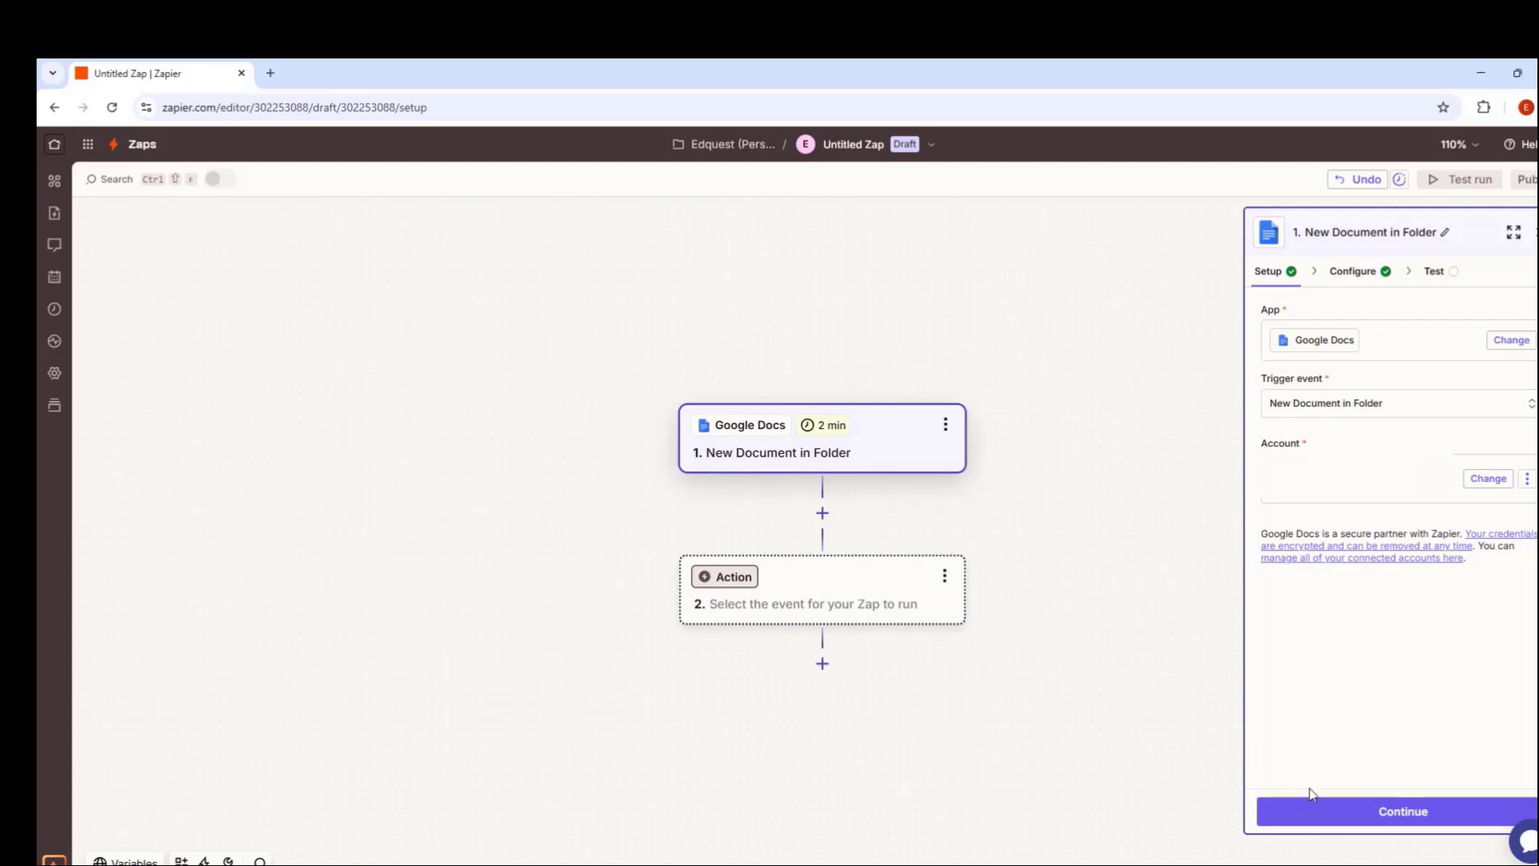
click(1336, 810)
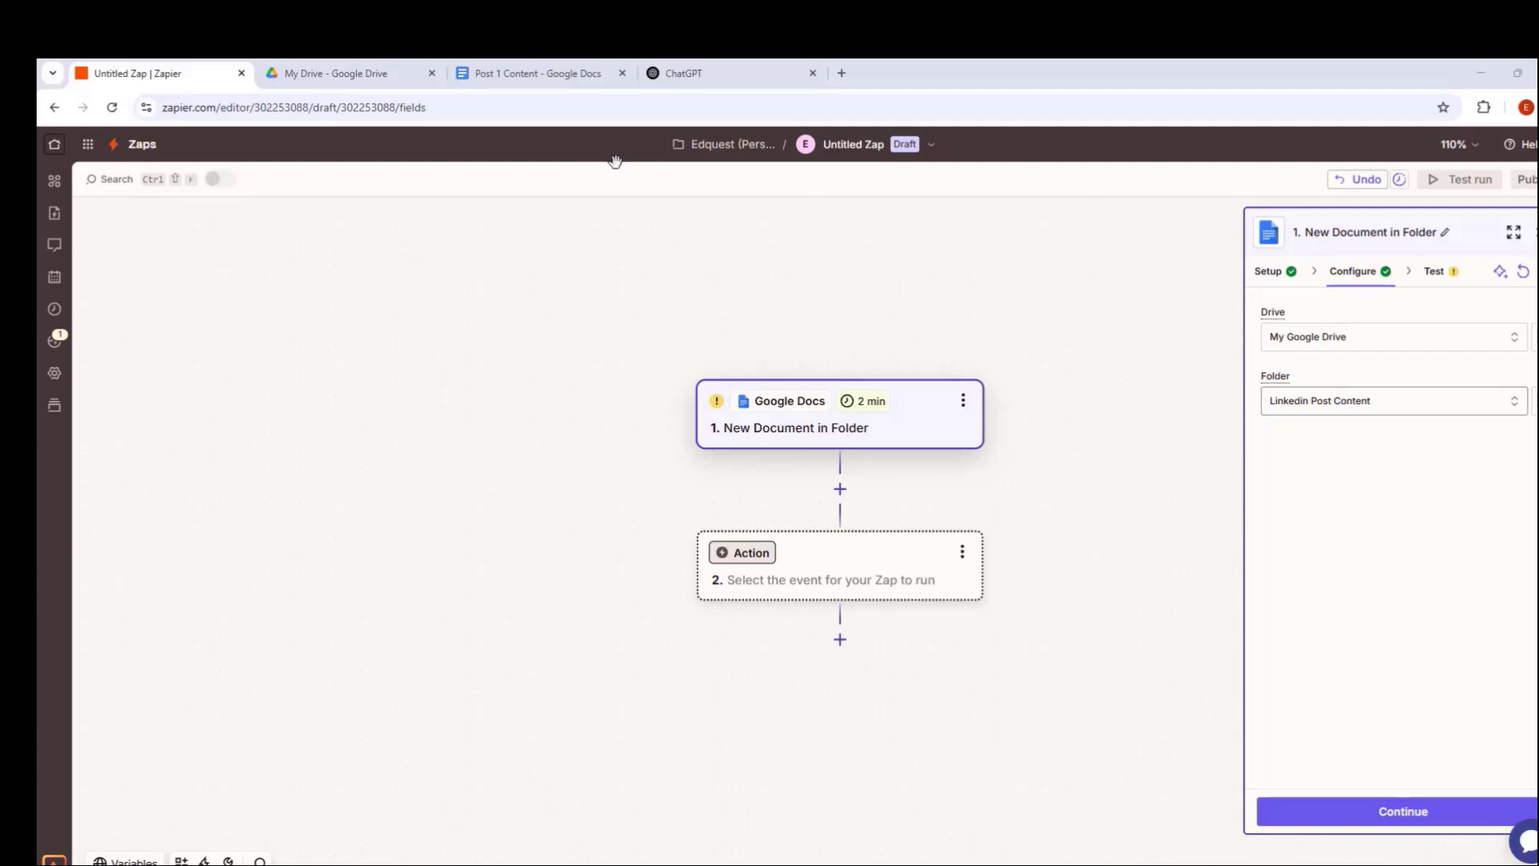
Switch to Google Drive and examine the Post 1 Content document inside the Linkedin Post Content folder.
click(347, 74)
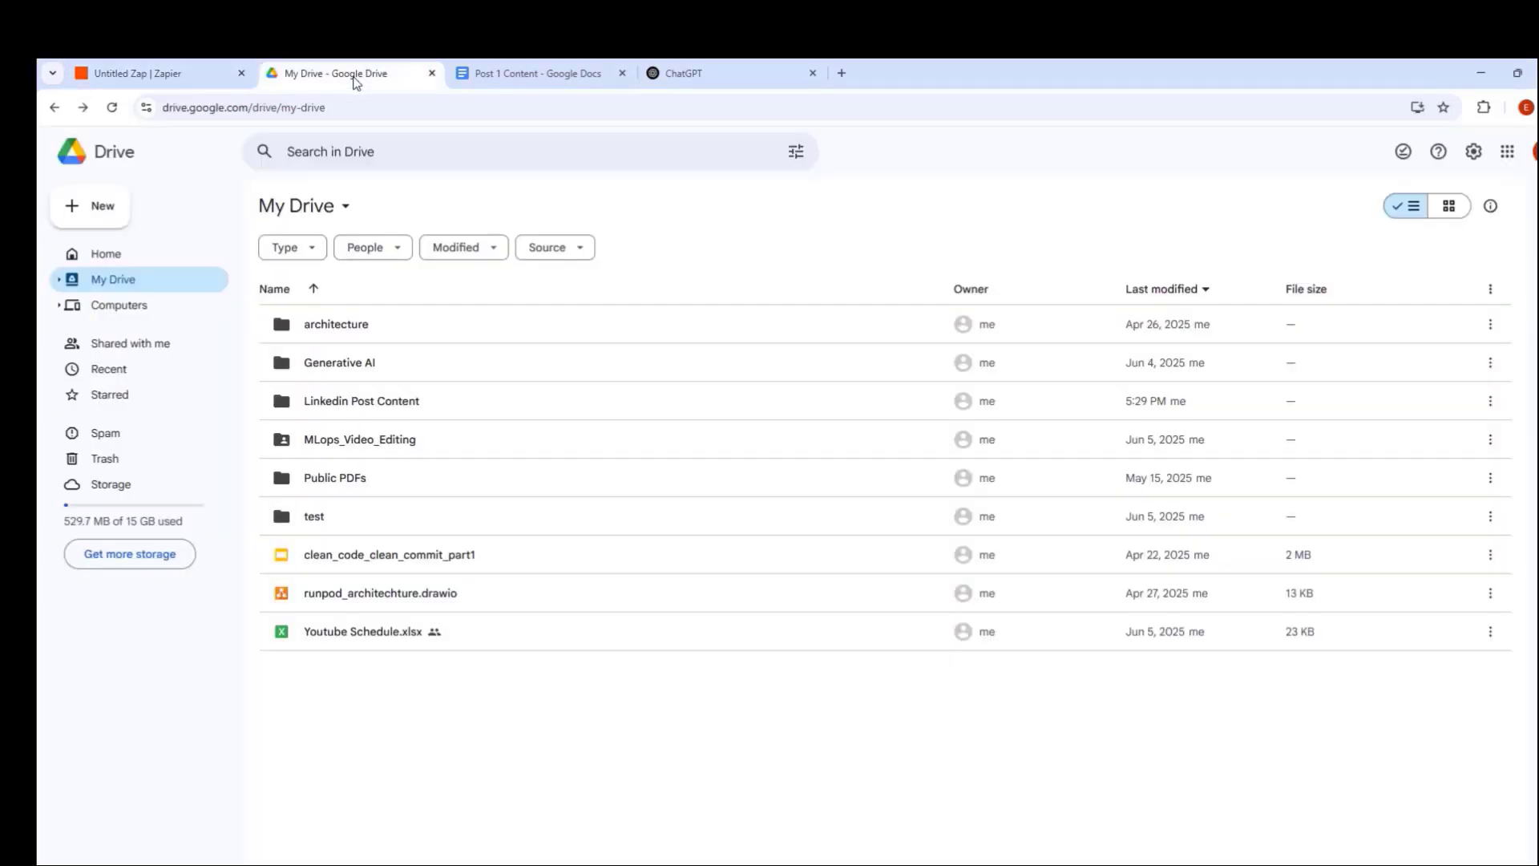
double_click(364, 405)
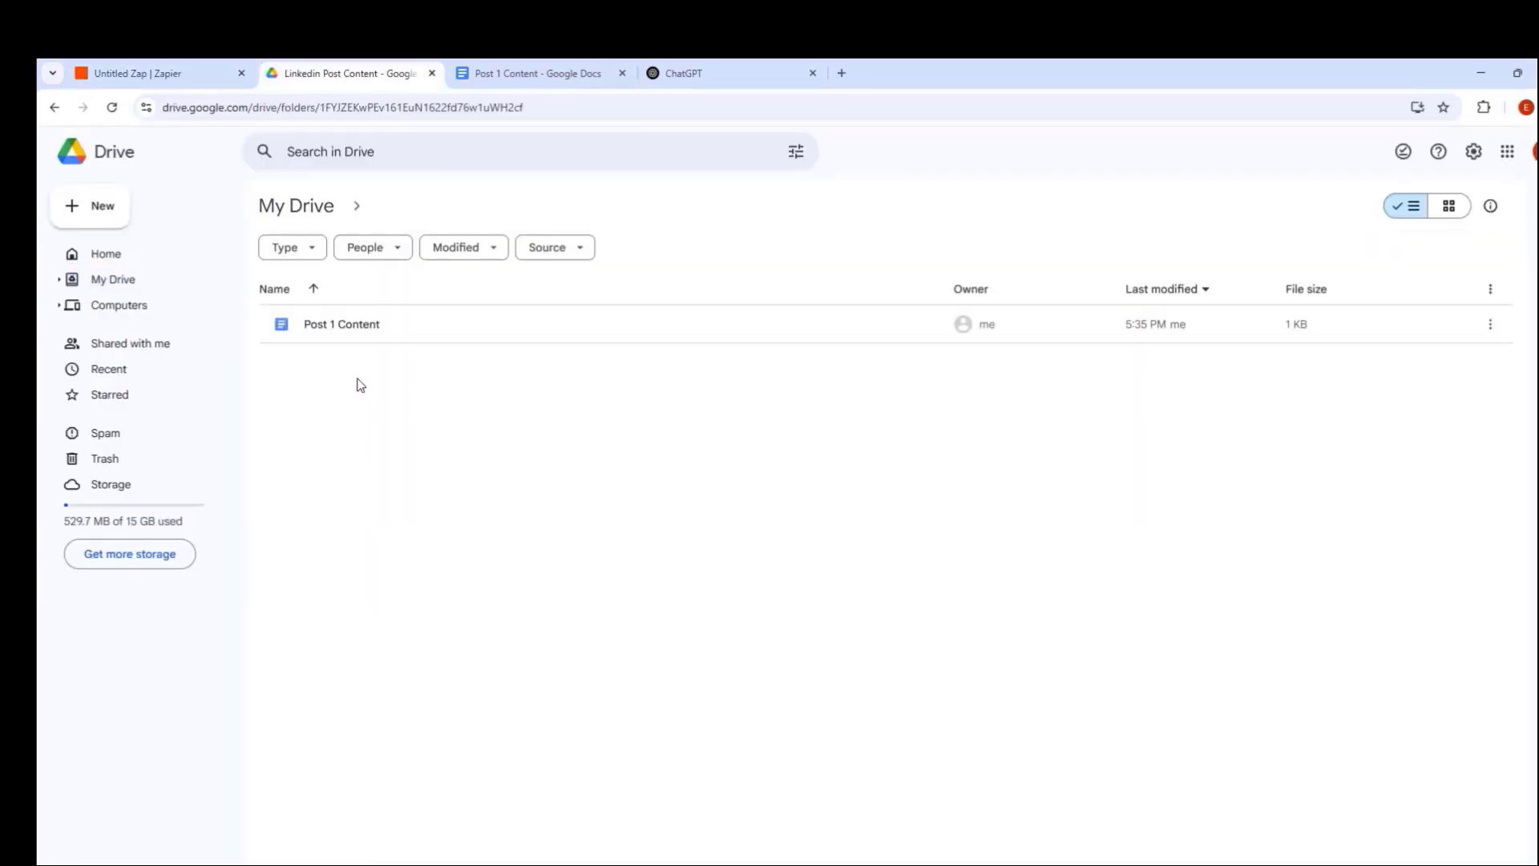
double_click(343, 324)
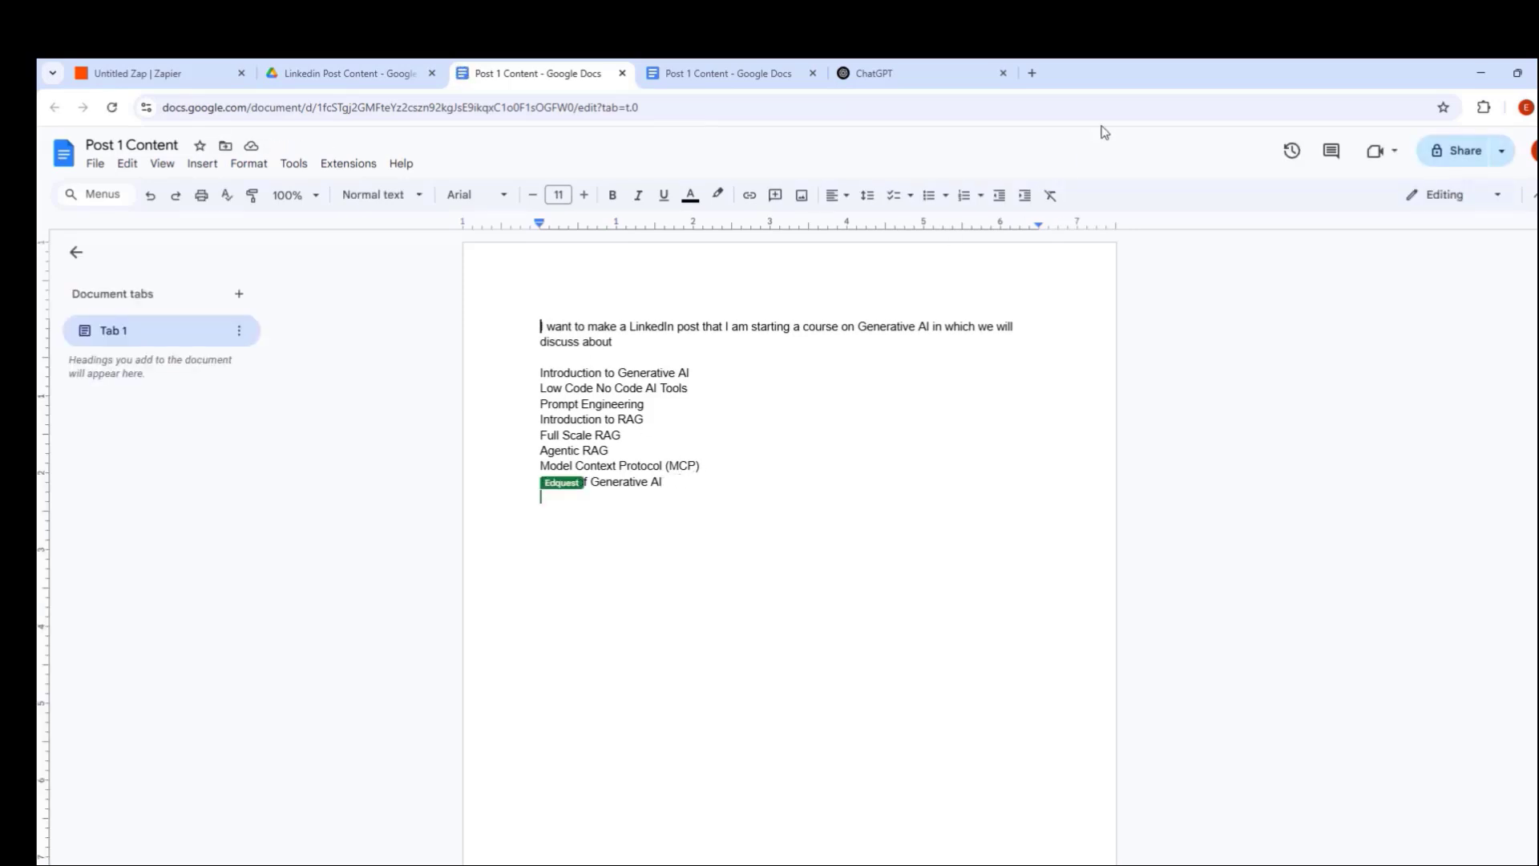
Return to Zapier, test the New Document in Folder trigger, and continue with the Document A record.
key(ctrl+1)
click(1410, 811)
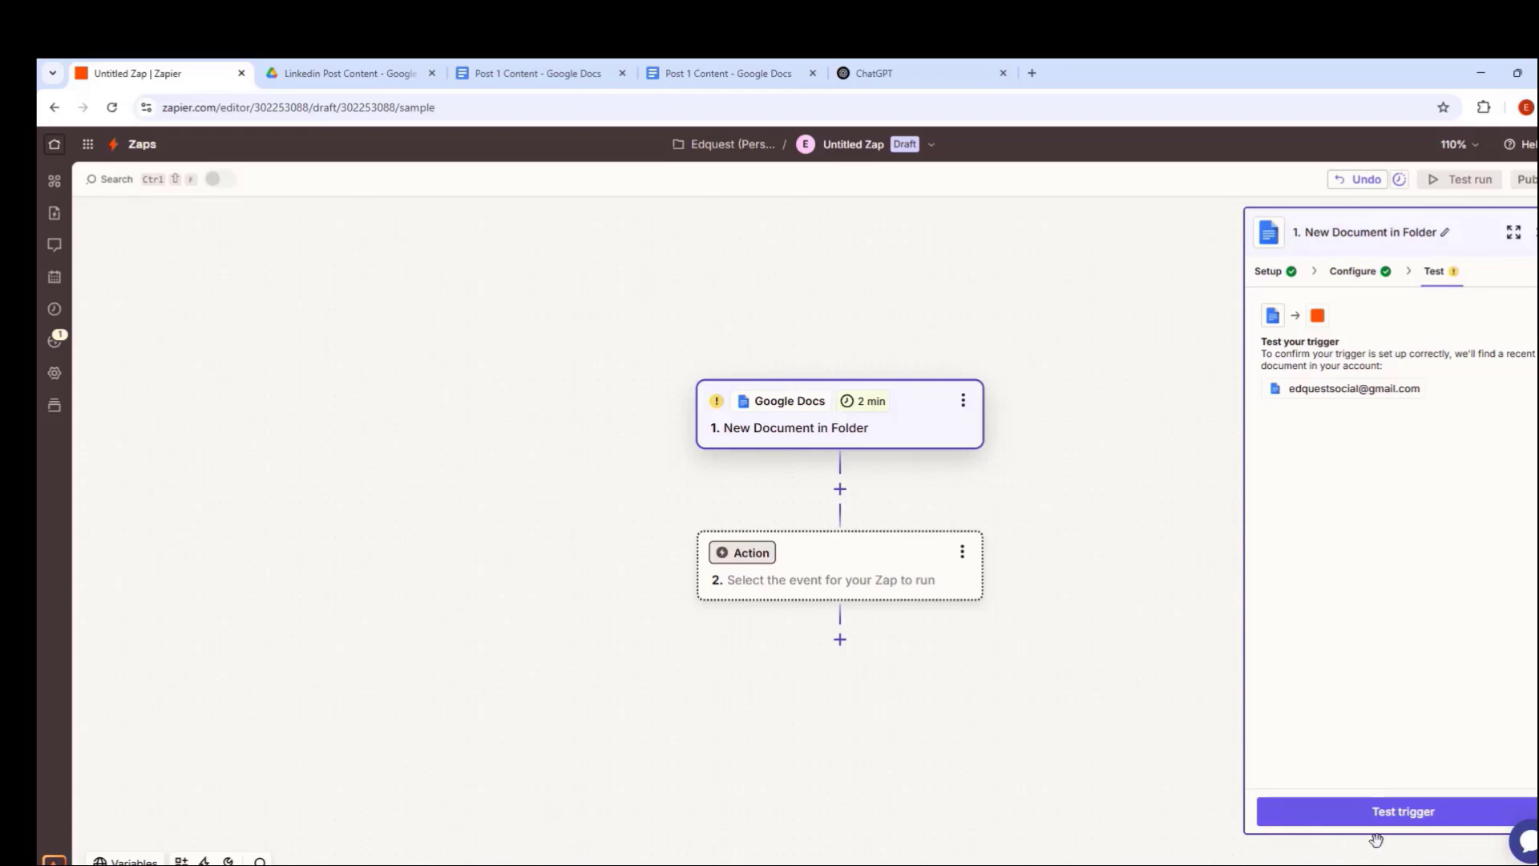
click(1393, 817)
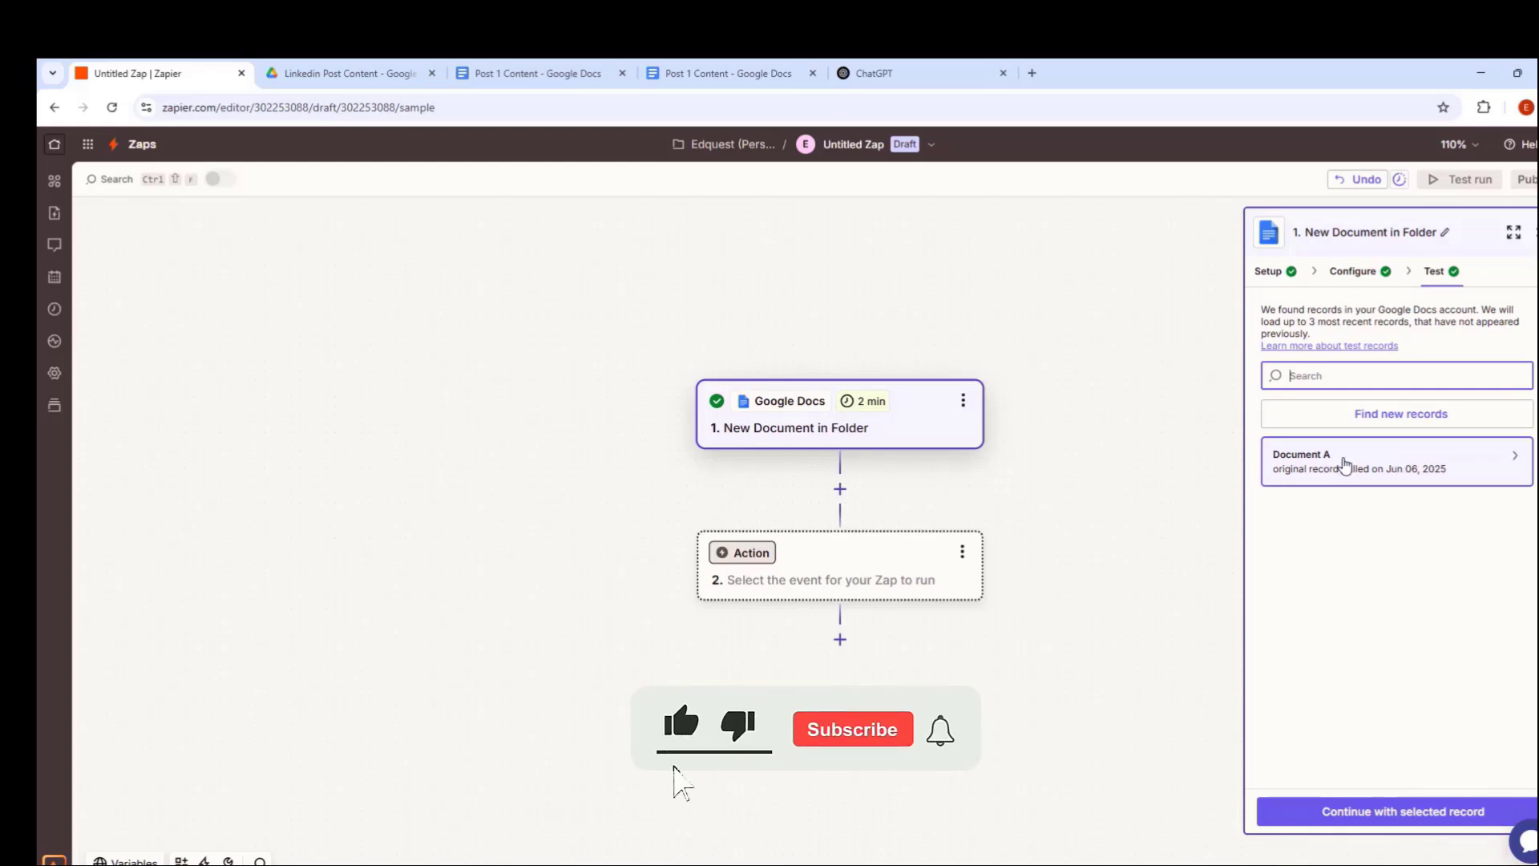
click(1427, 811)
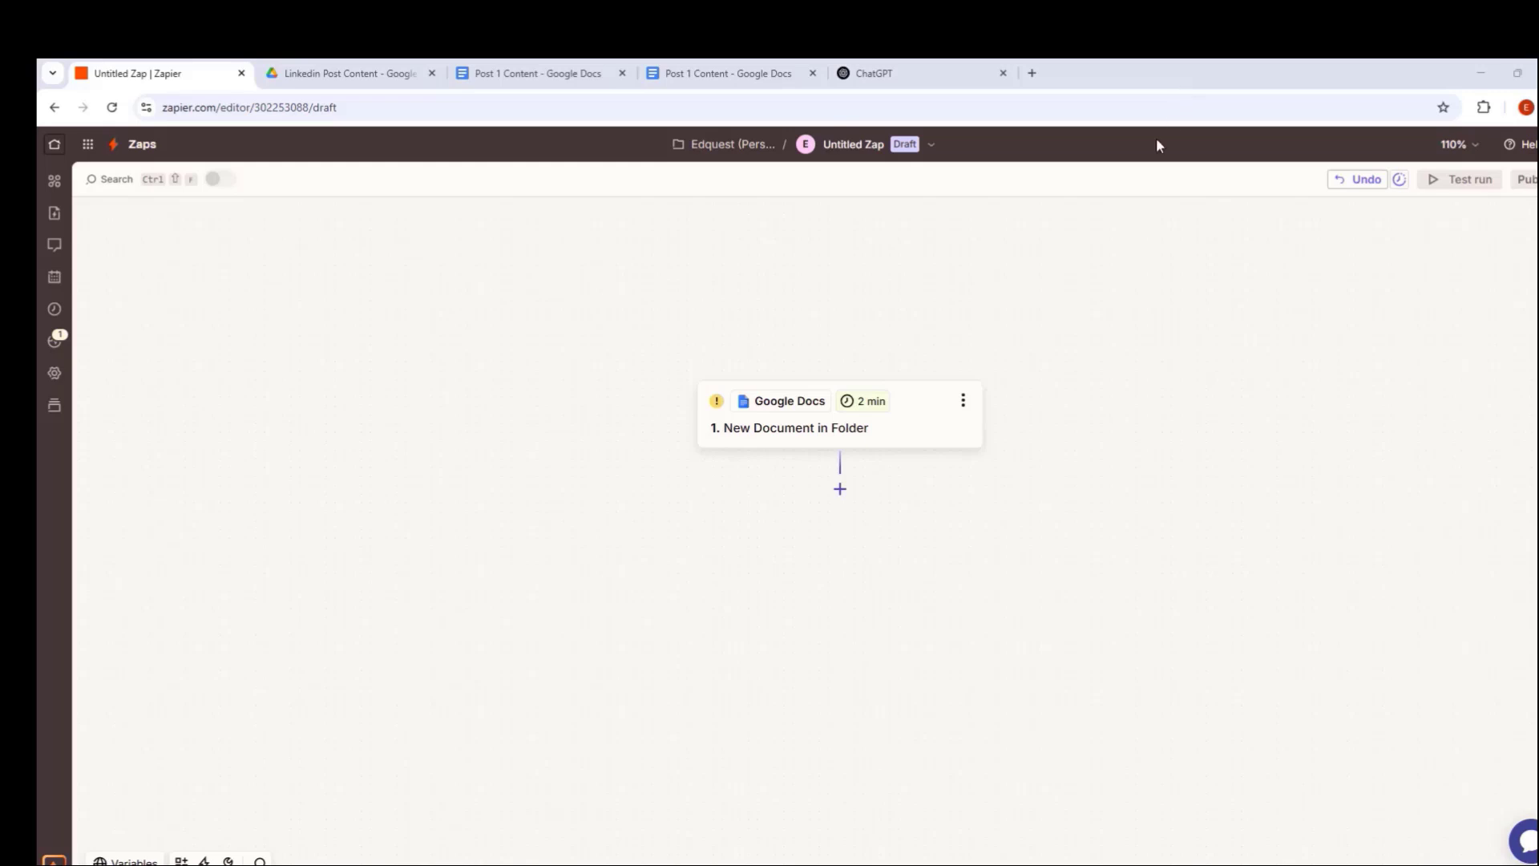
Add an AI by Zapier step prompted "Read the content in my google doc and create a well drafted content to be shared on LinkedIn as a post".
click(839, 488)
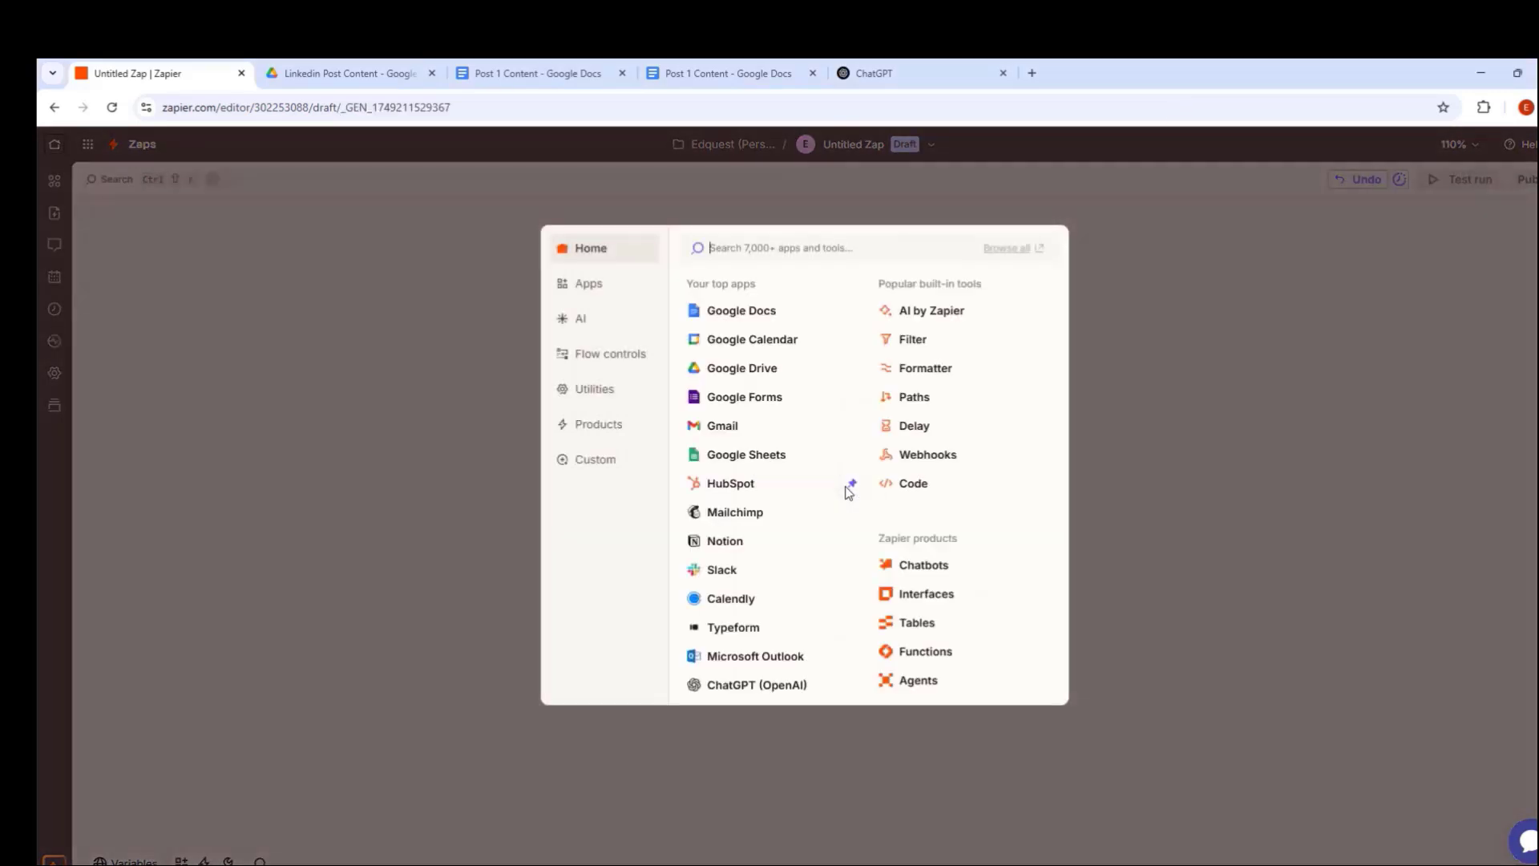
click(914, 319)
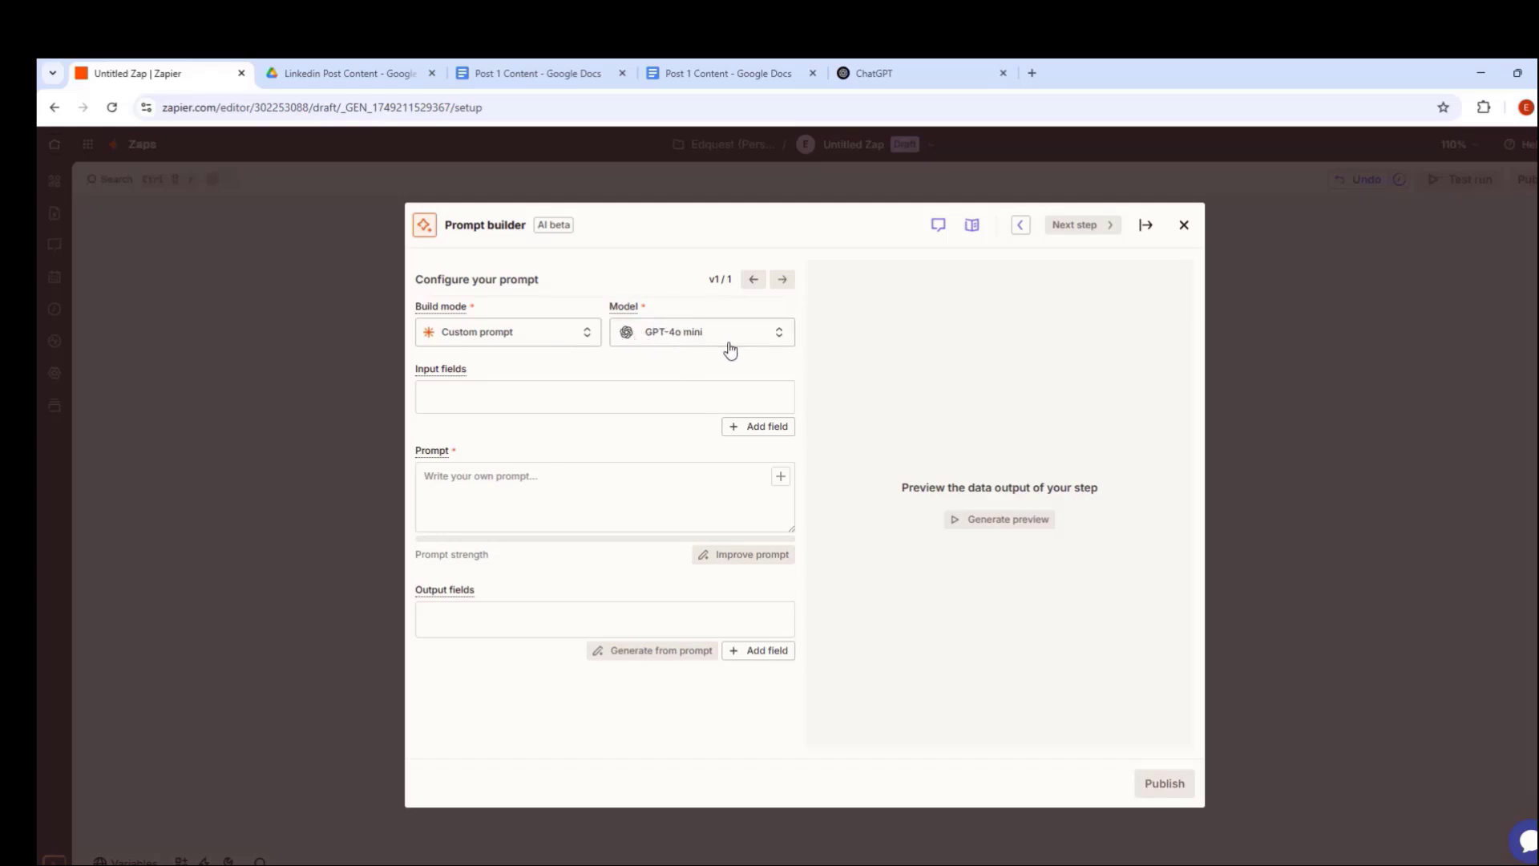
click(539, 497)
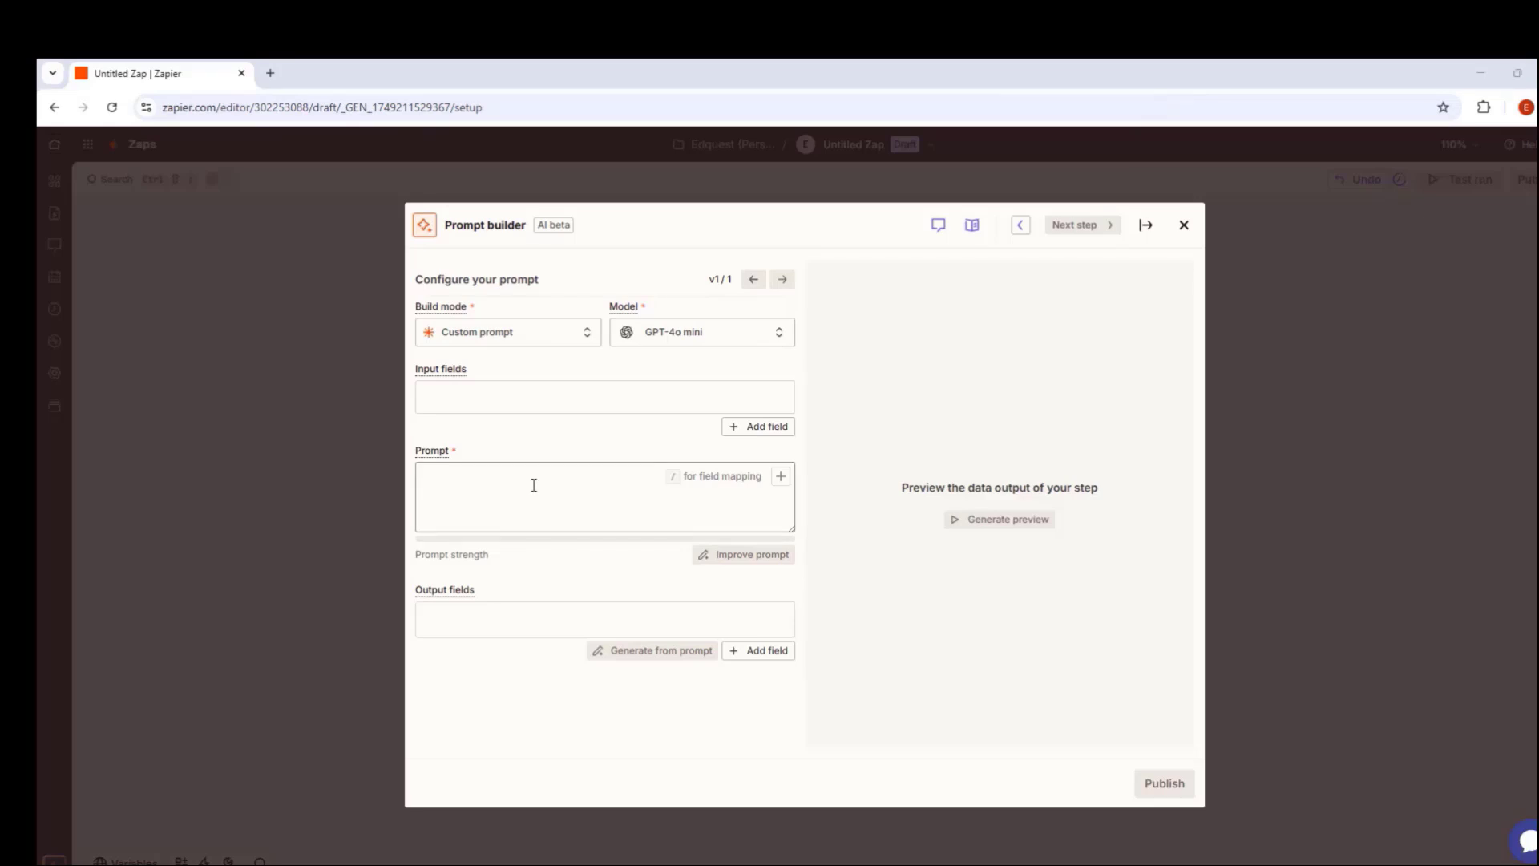
click(534, 485)
text(Read the content in my google doc and create a well drafted content to be shared on LinkedIn  as a post)
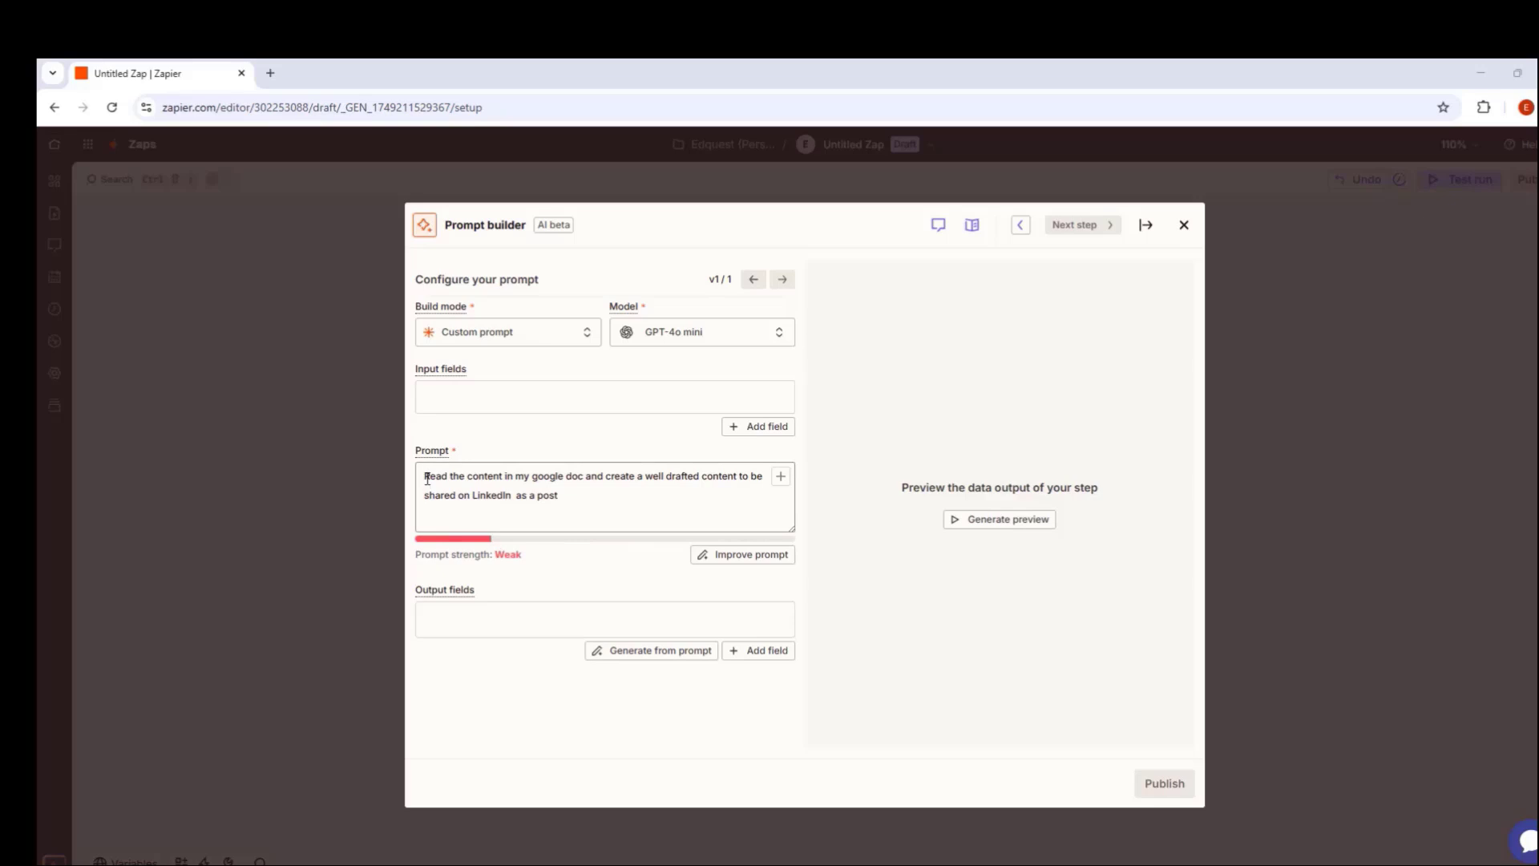
Have the weak LinkedIn post prompt improved automatically and review the rewritten guidelines.
double_click(461, 555)
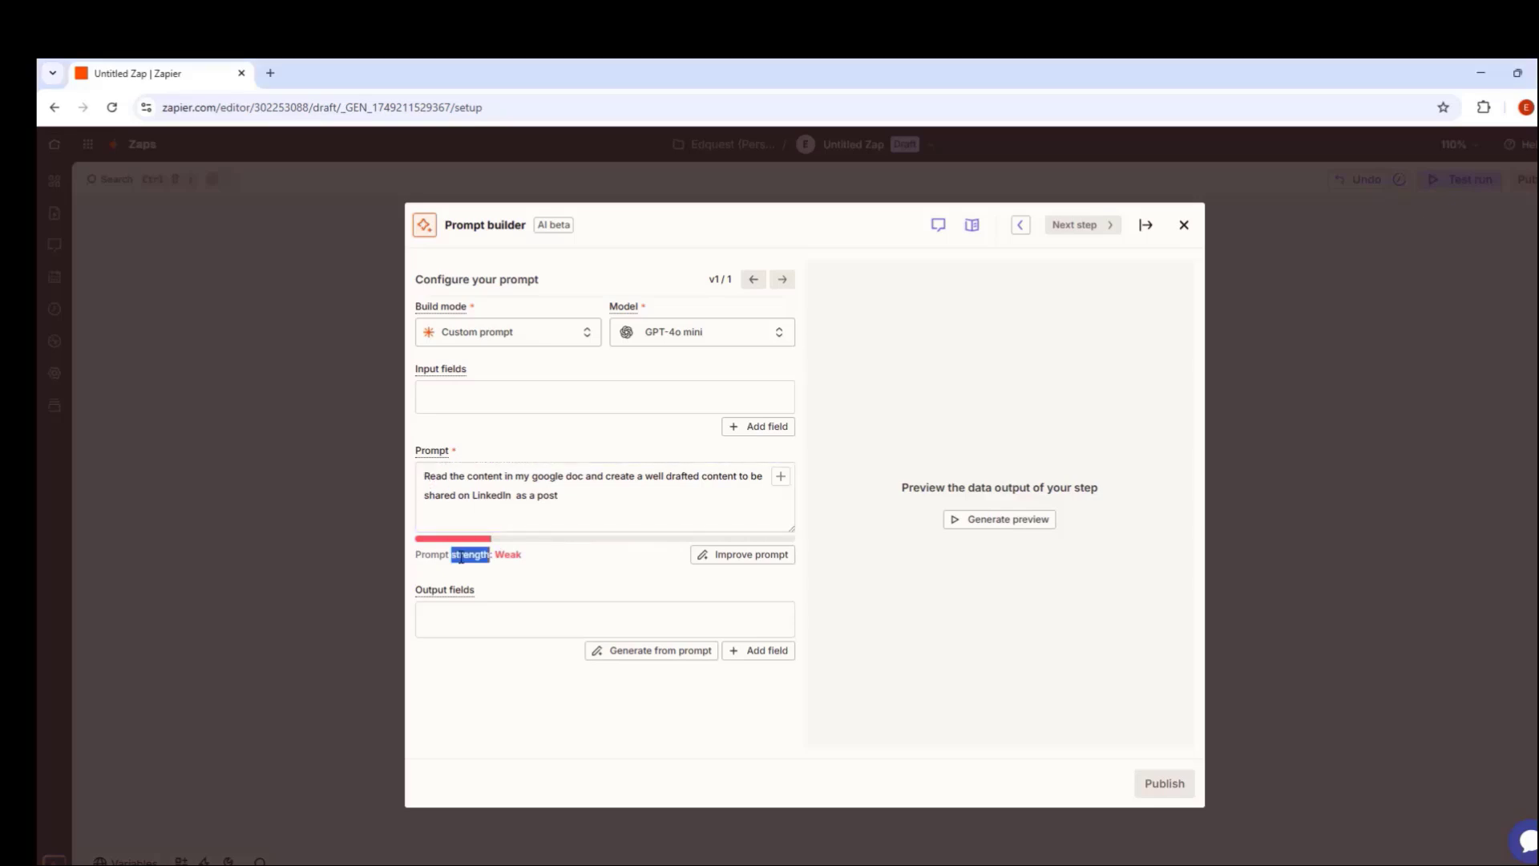
click(761, 563)
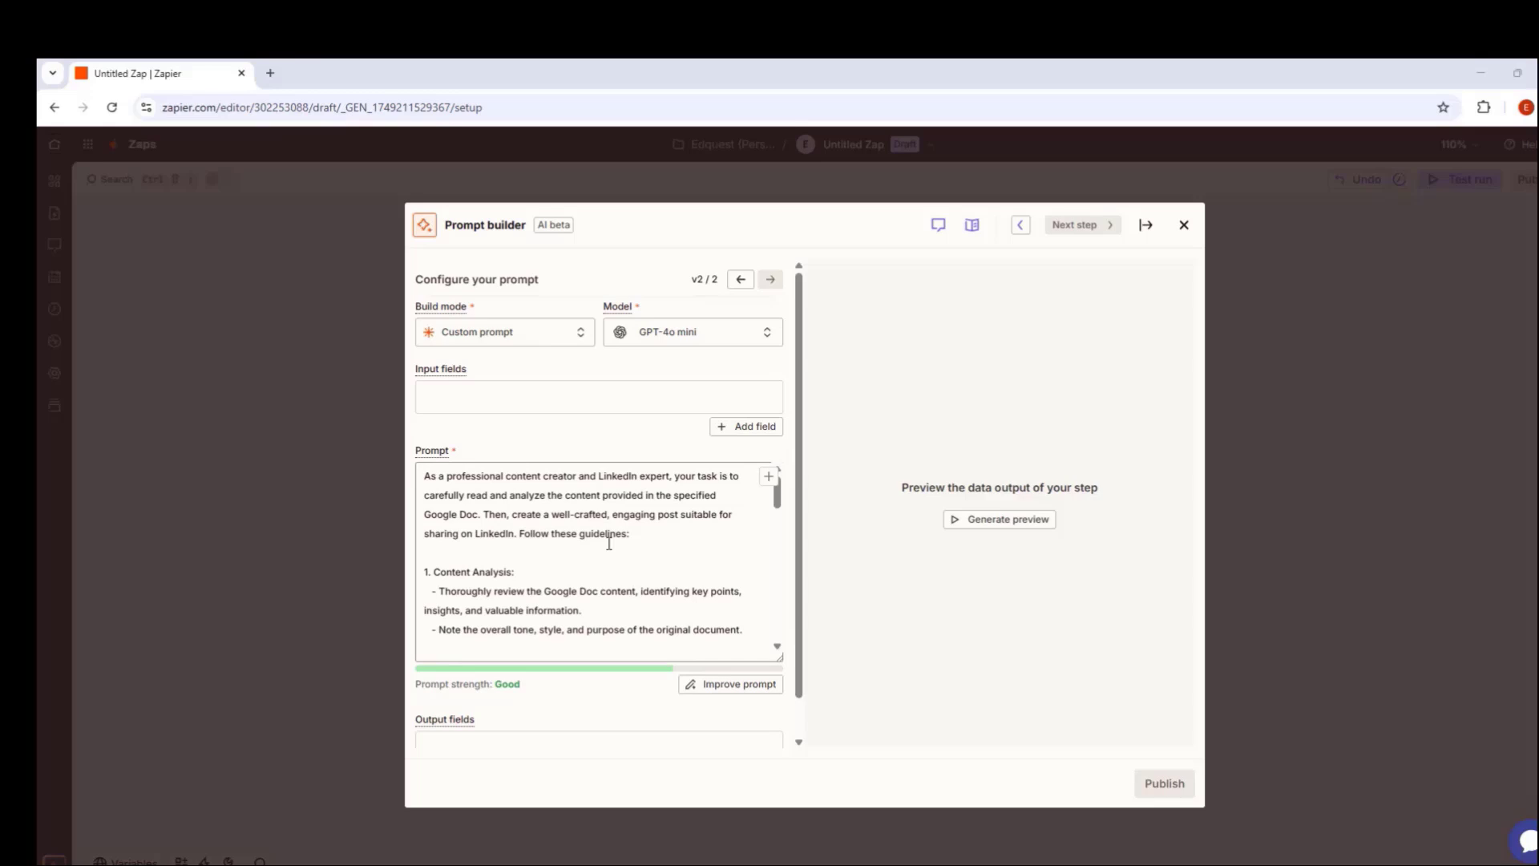
scroll(609, 543, down, 8)
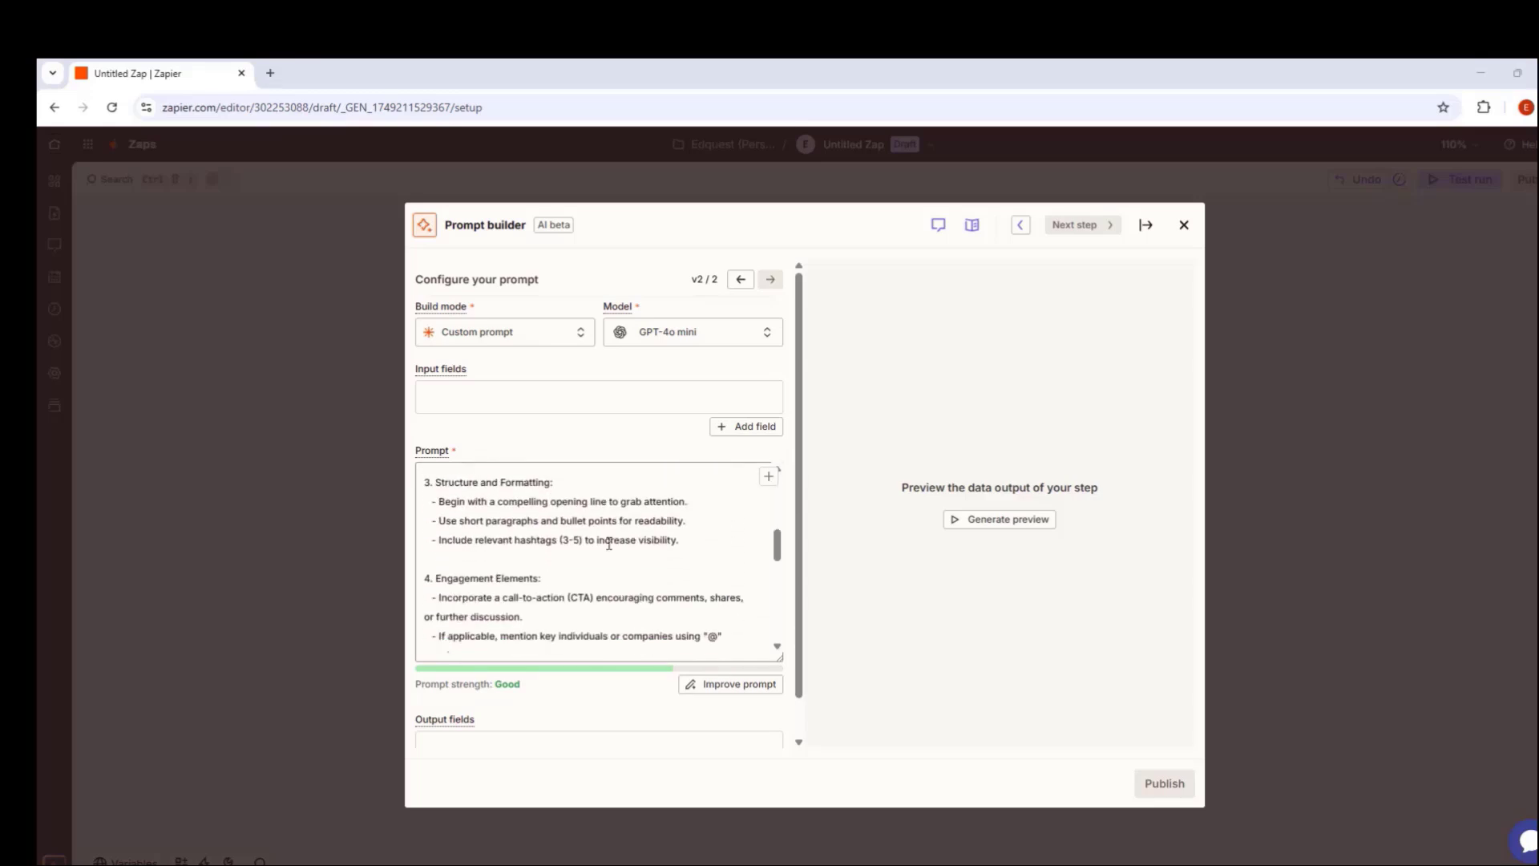
scroll(609, 543, down, 5)
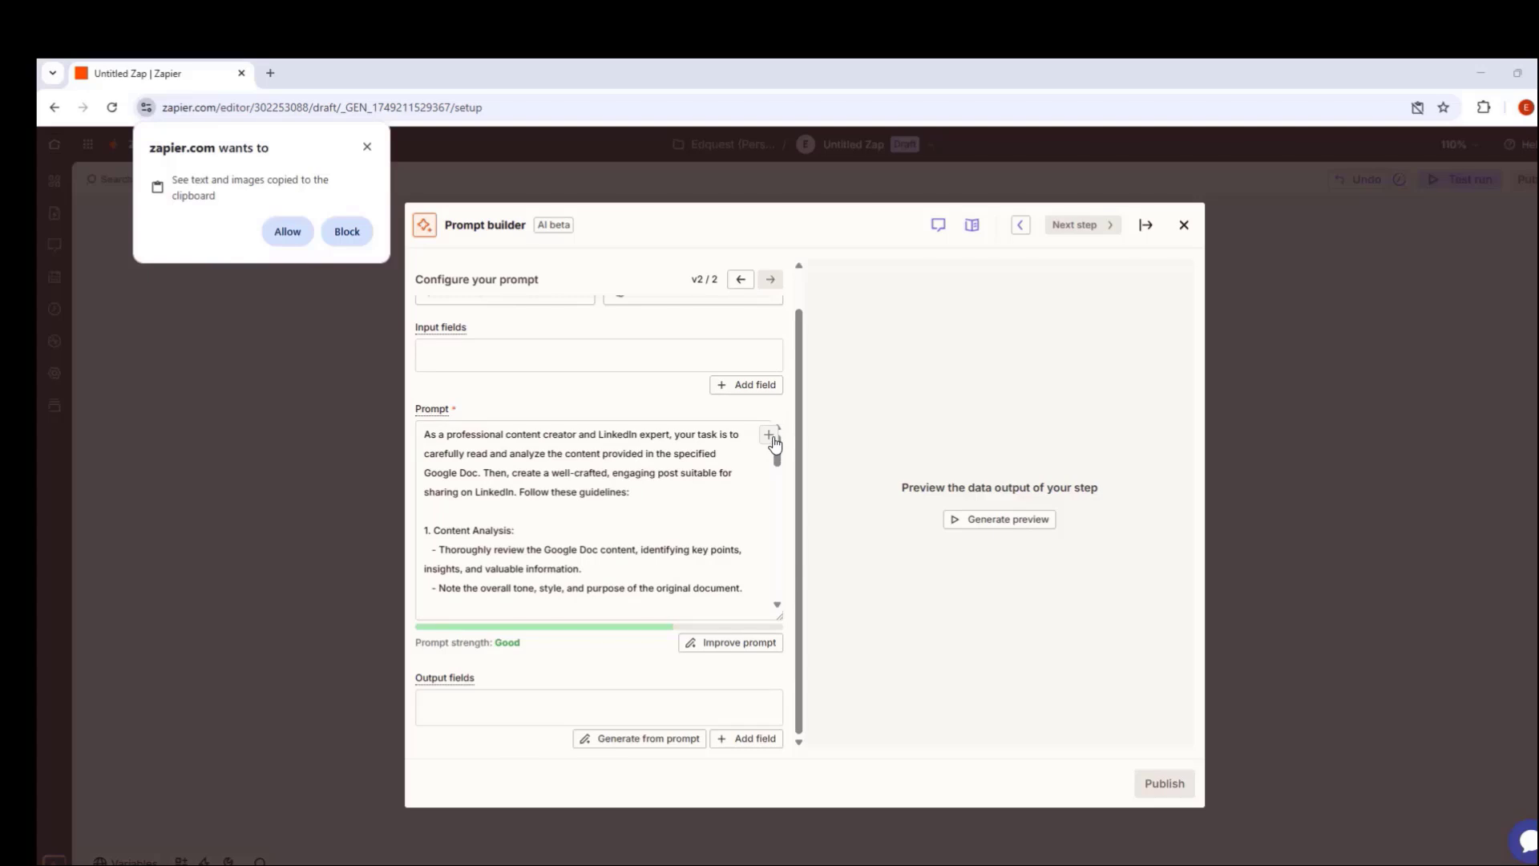
Insert the trigger's File Raw Plaintext Content after "Follow these guidelines:" in the prompt and generate a preview of the step's output.
click(768, 437)
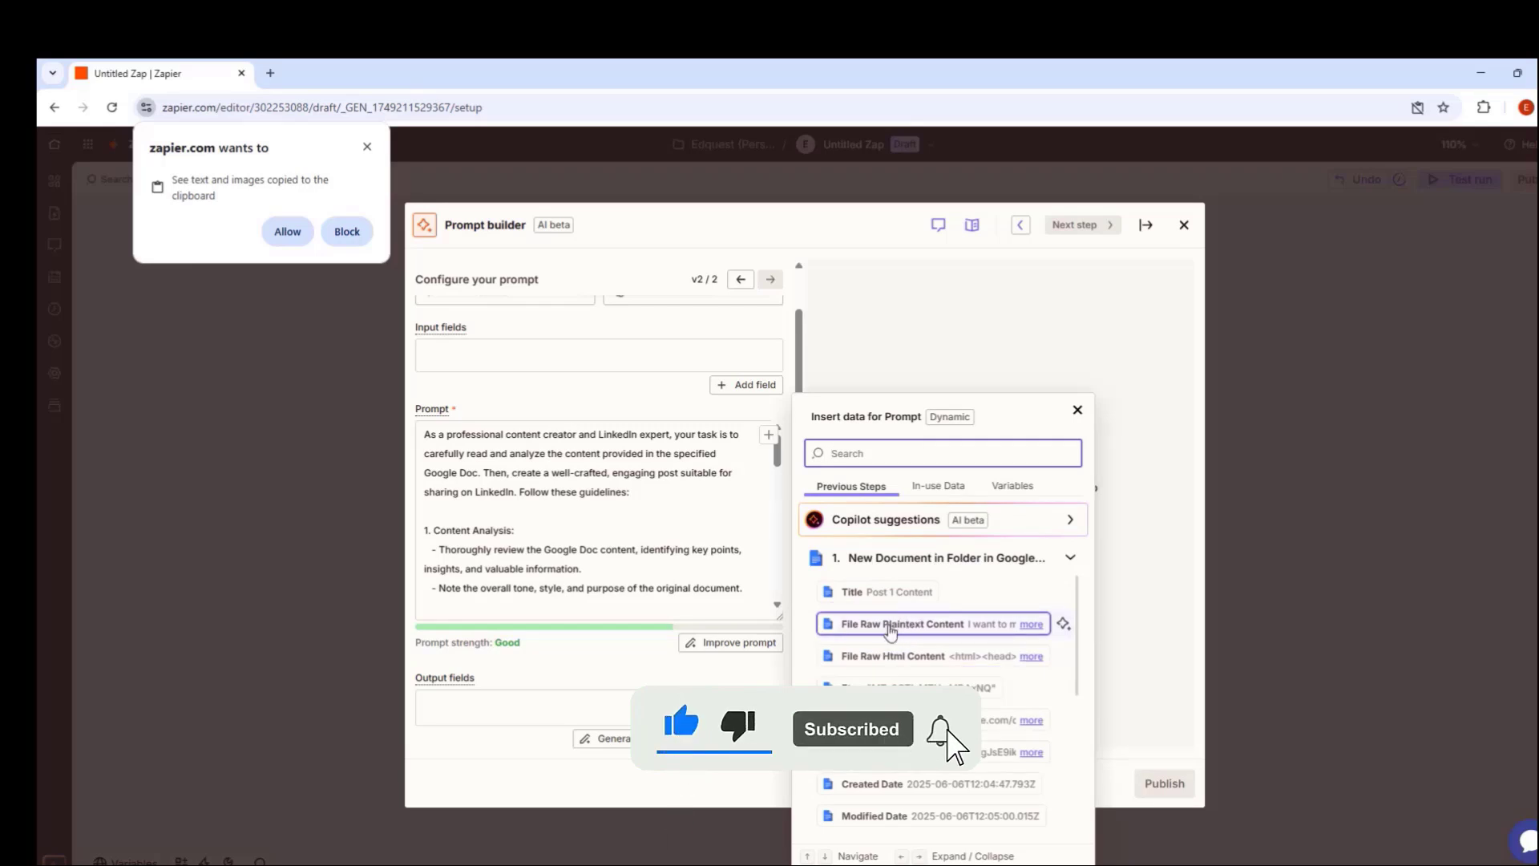
click(890, 631)
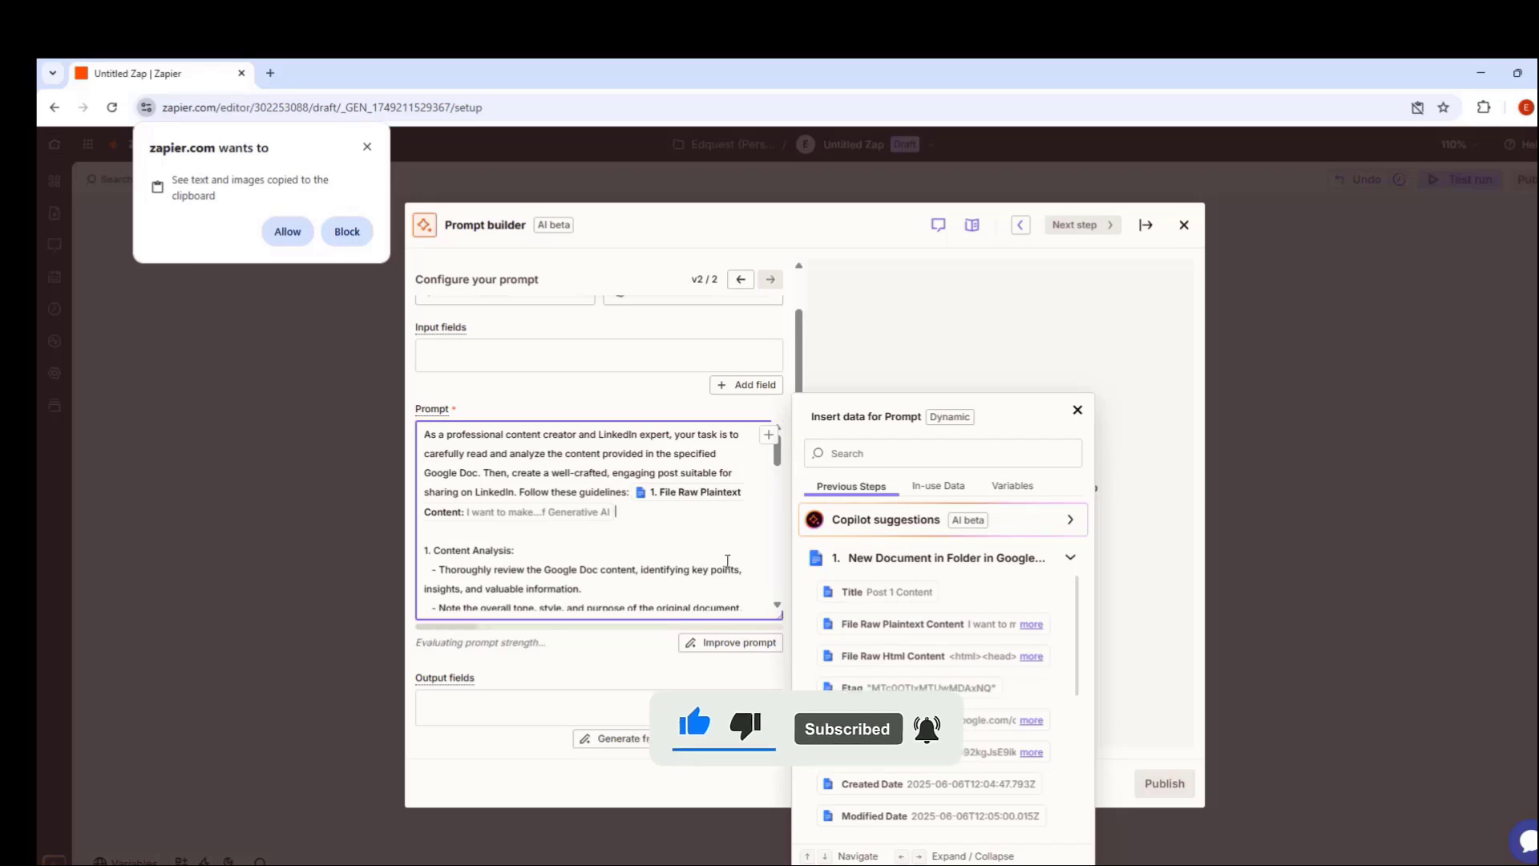
click(1076, 414)
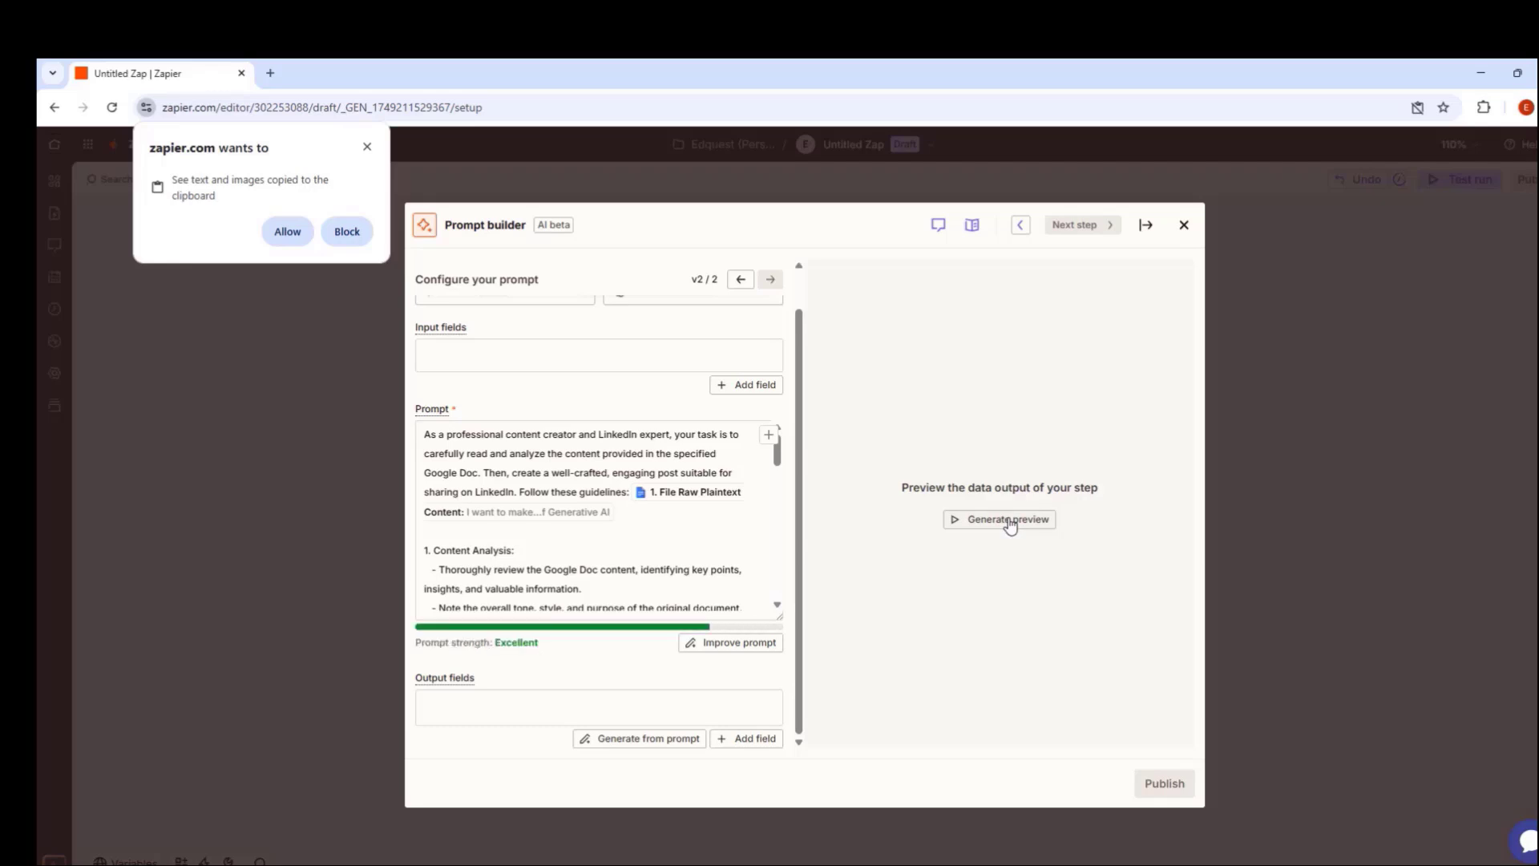
click(1009, 521)
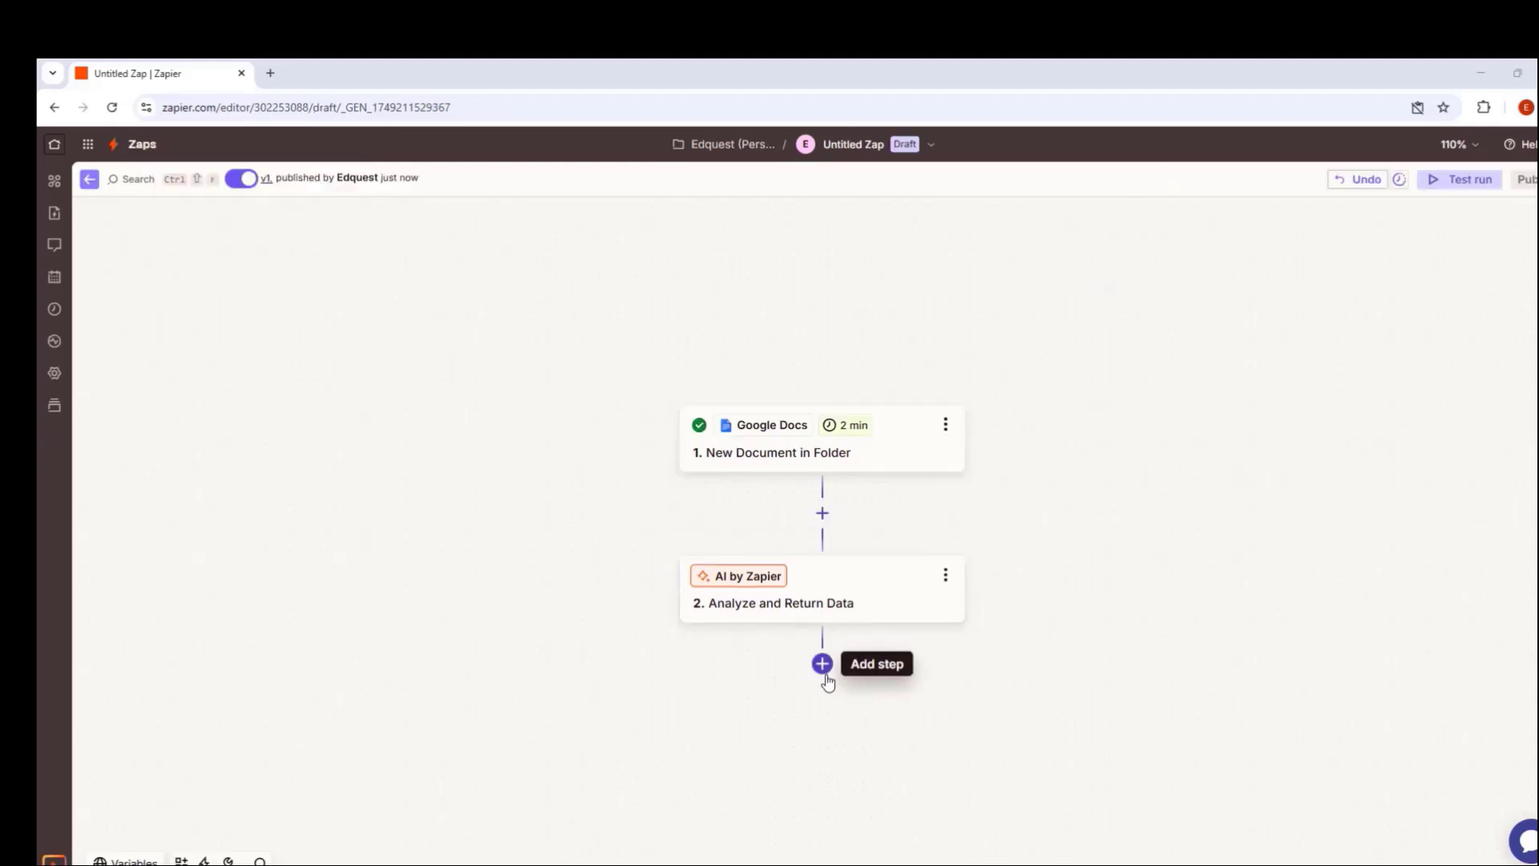
Add a LinkedIn Create Share Update step after the AI step, map the AI step's Output to its Comment, and continue to testing.
click(824, 669)
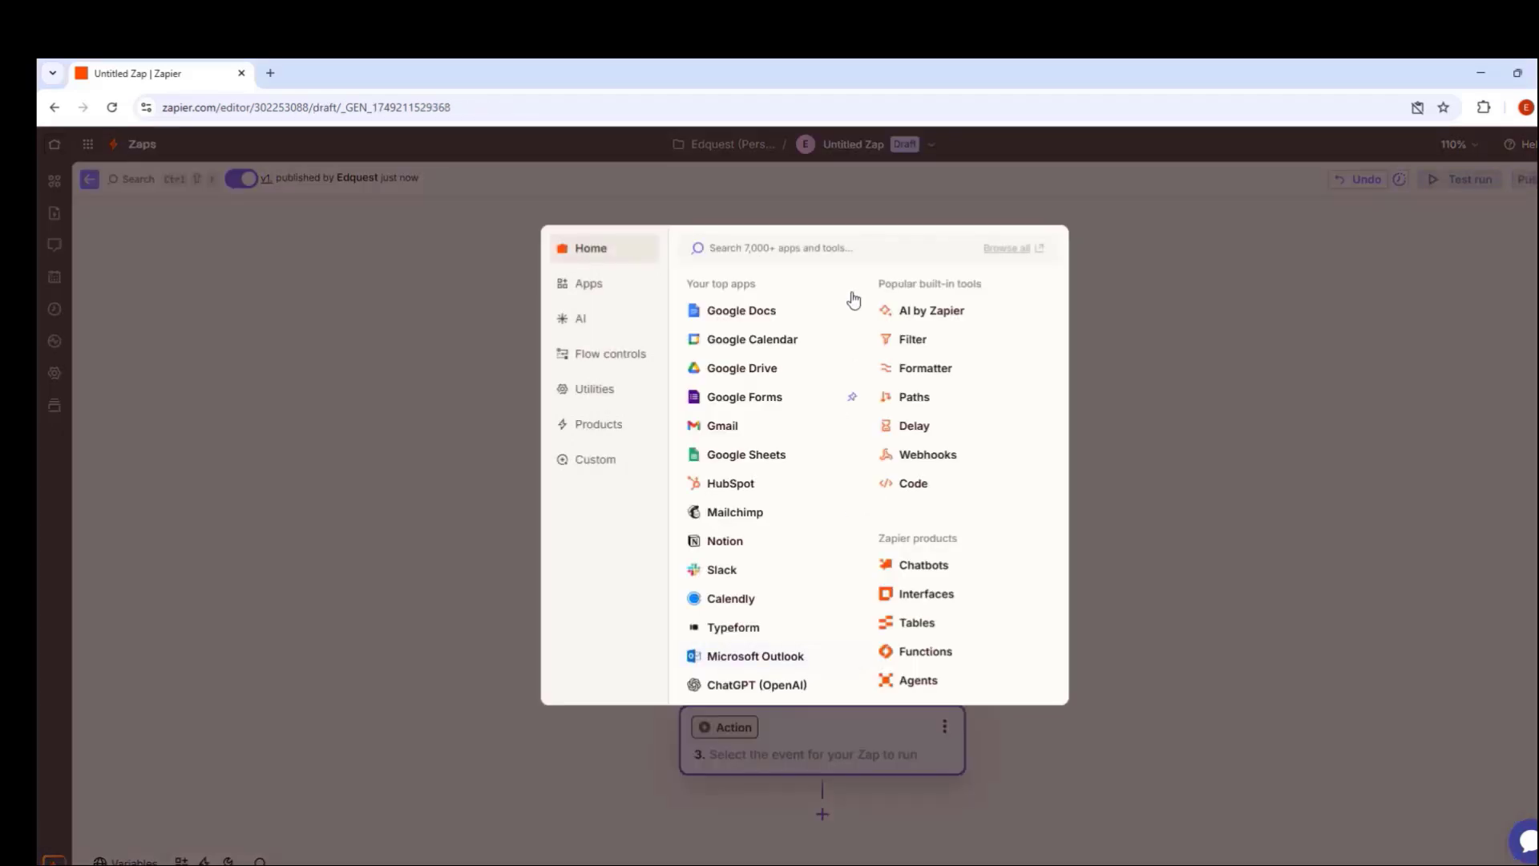
text(lin)
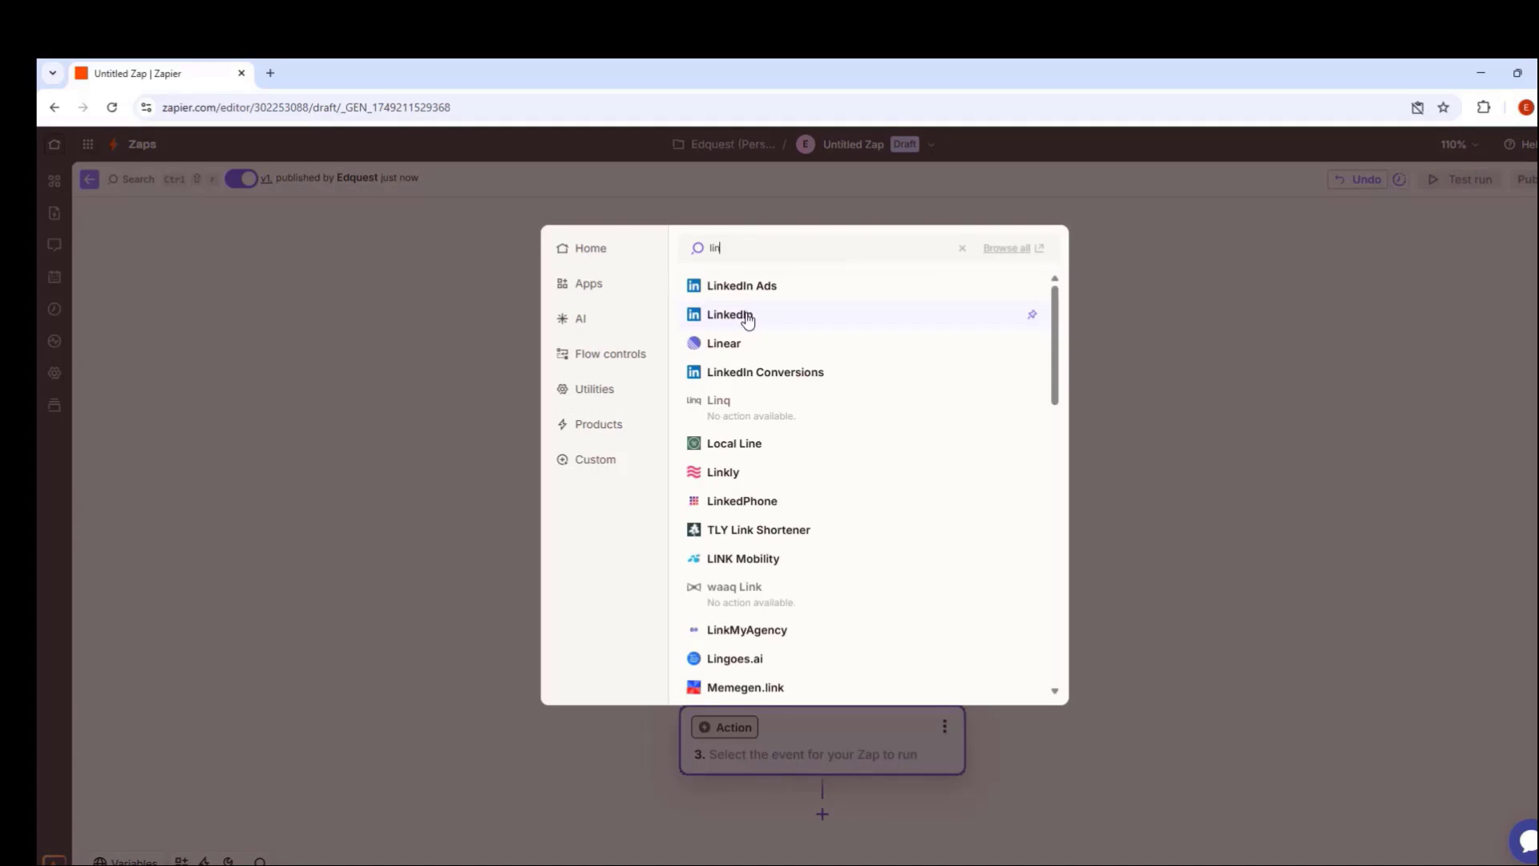
click(731, 316)
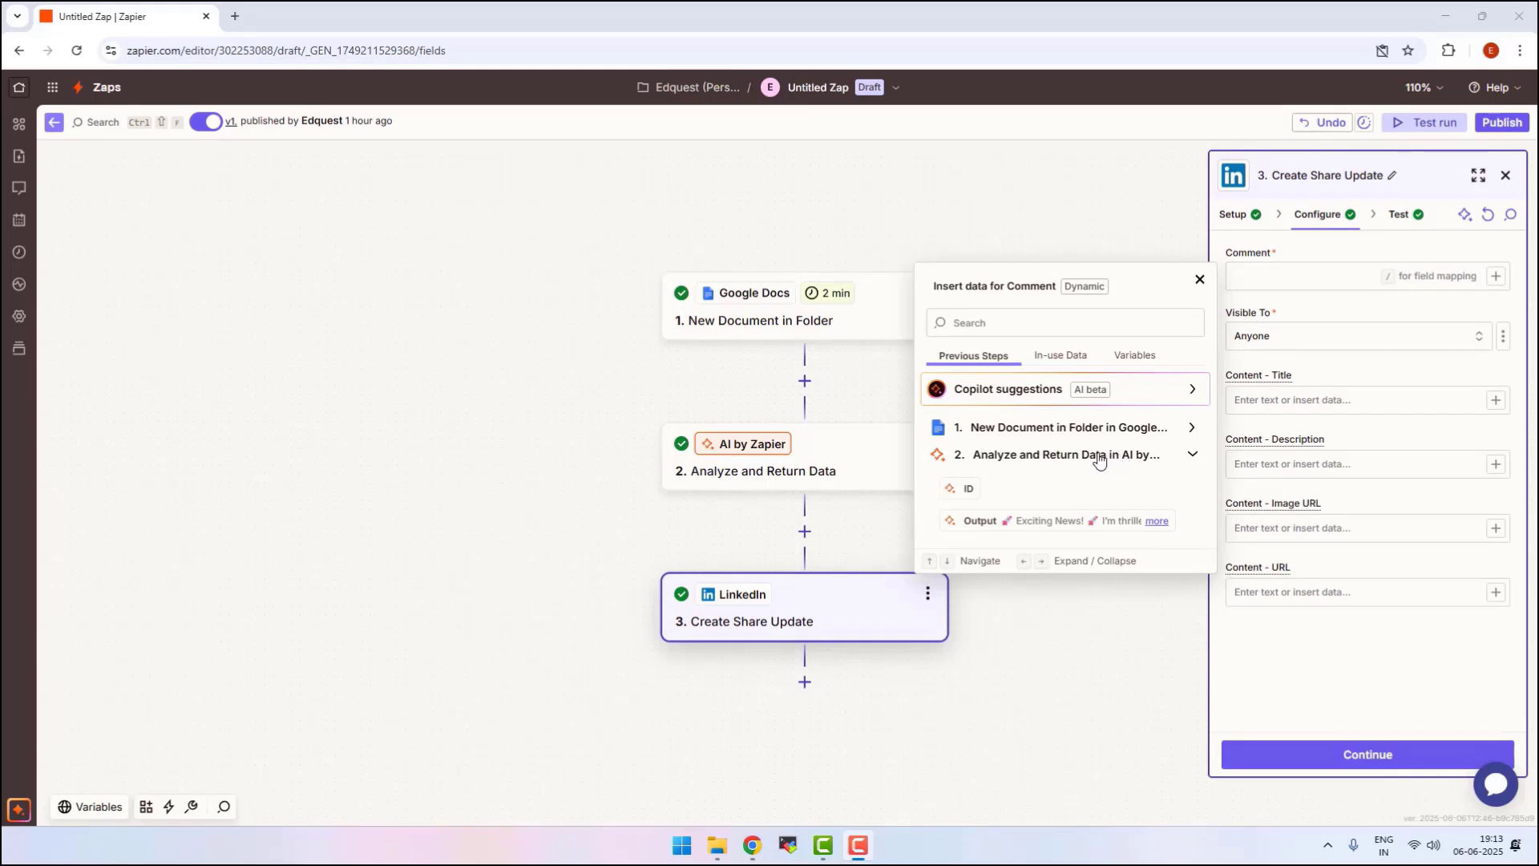
click(986, 523)
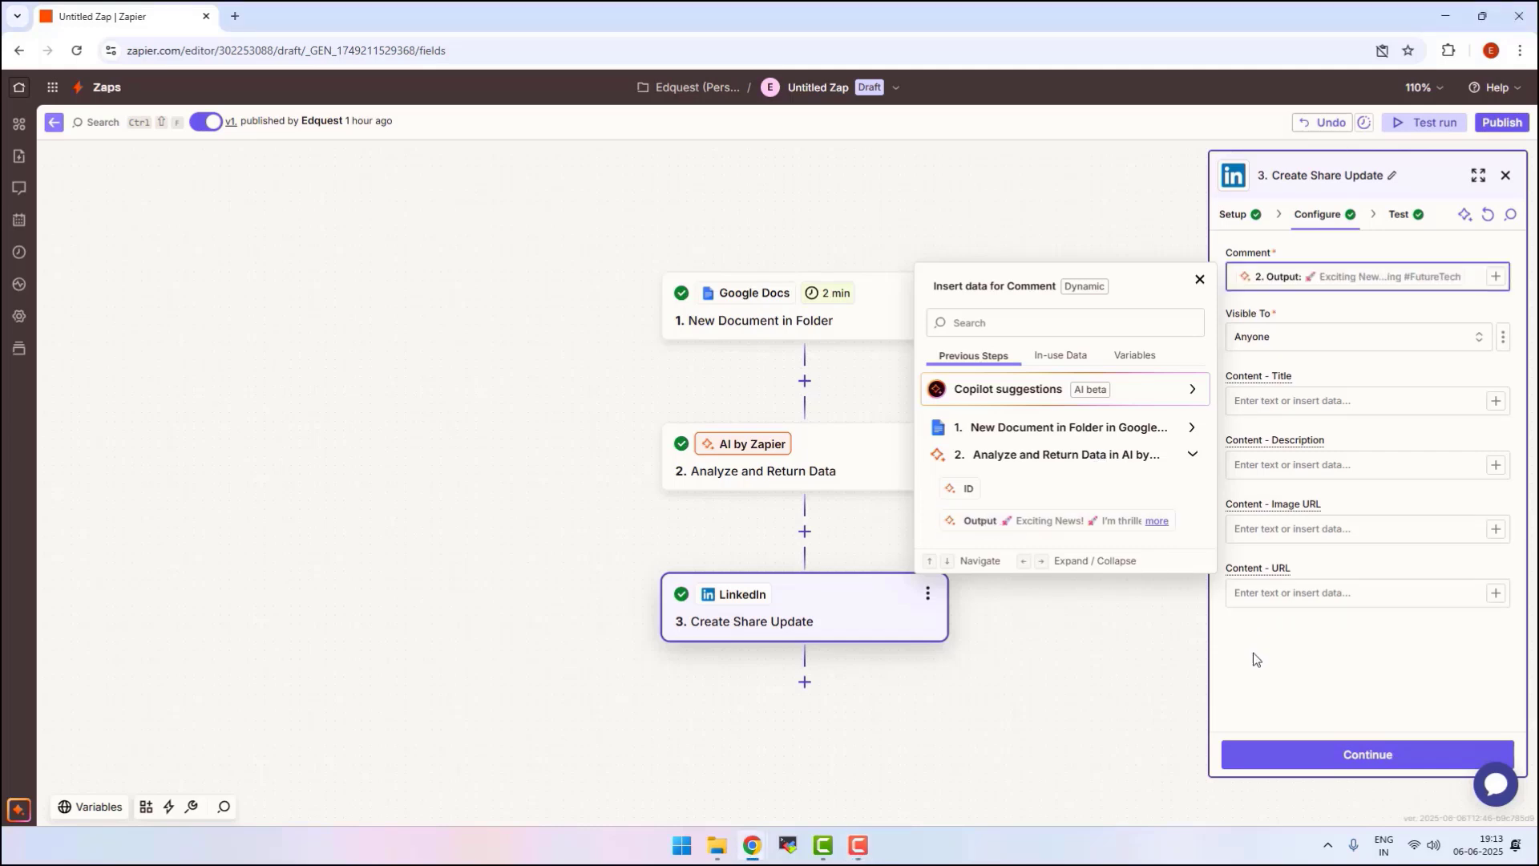
click(1305, 753)
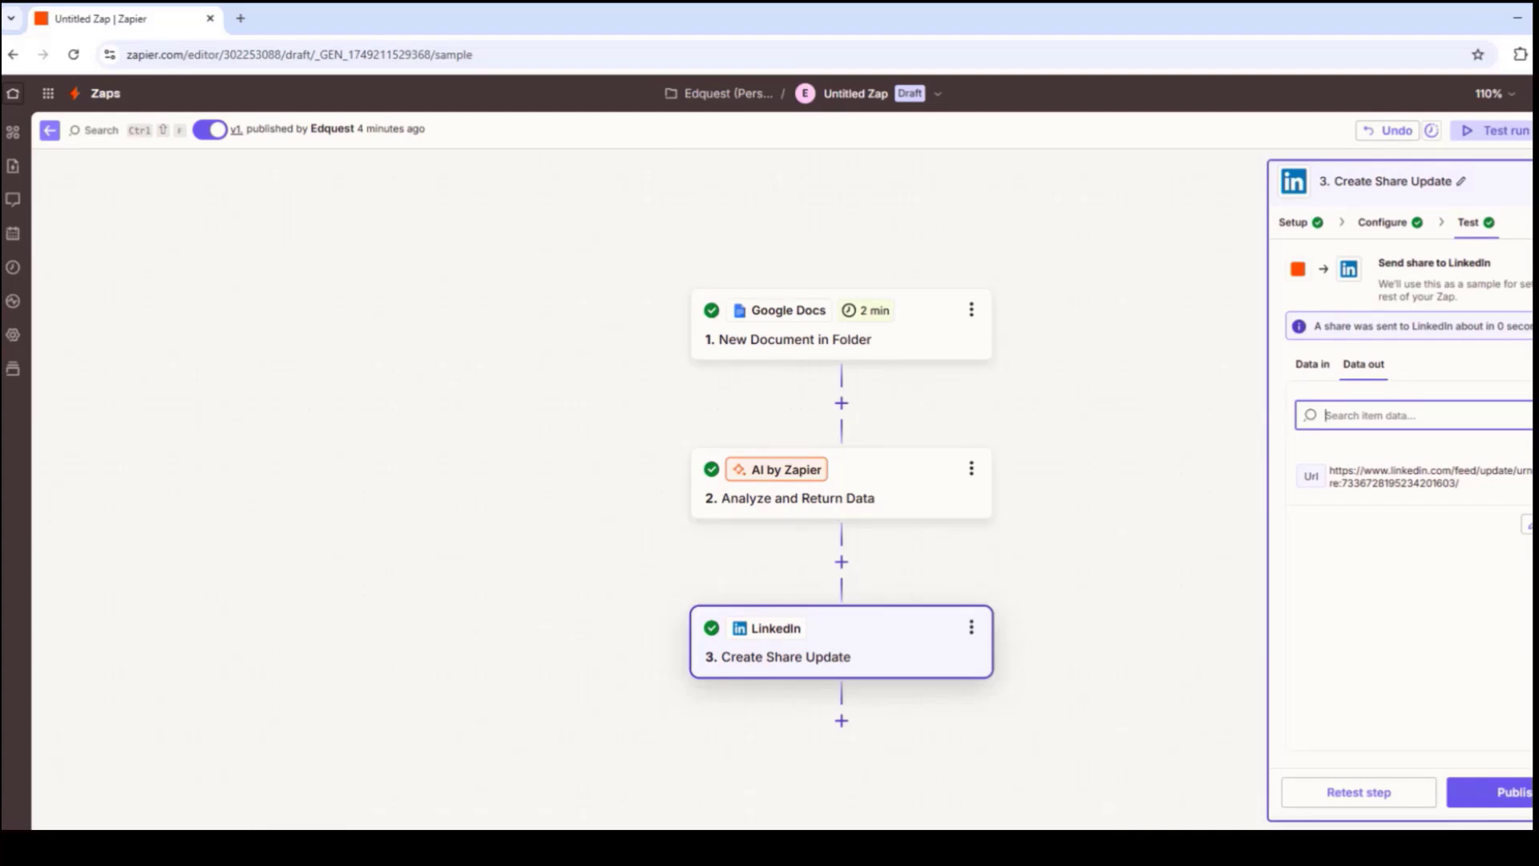
Switch to LinkedIn in a new browser tab and review the newly shared post in the account's Posts & Activity.
click(236, 18)
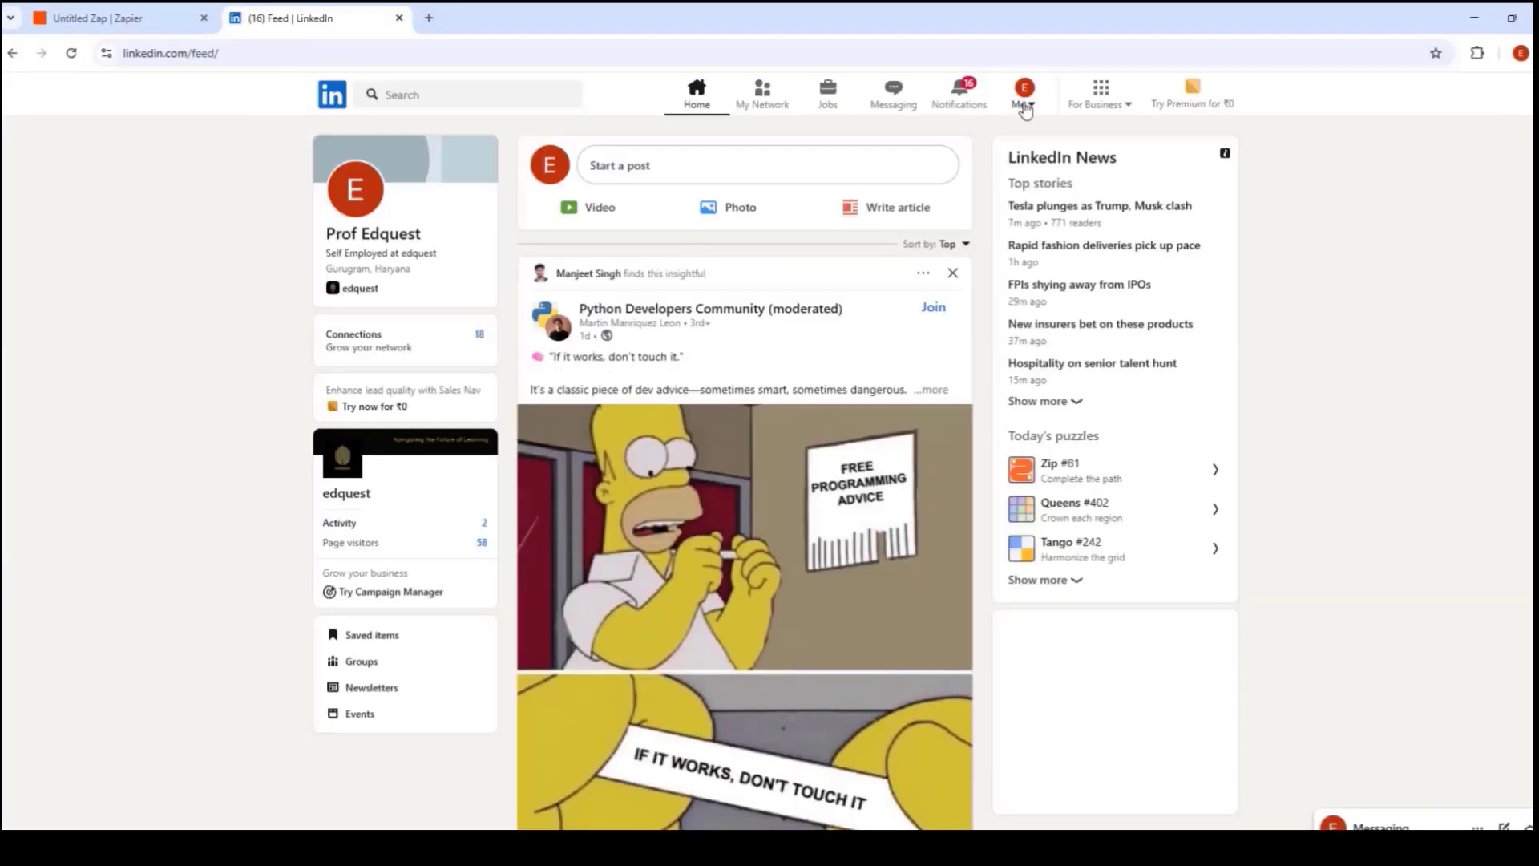
click(1023, 93)
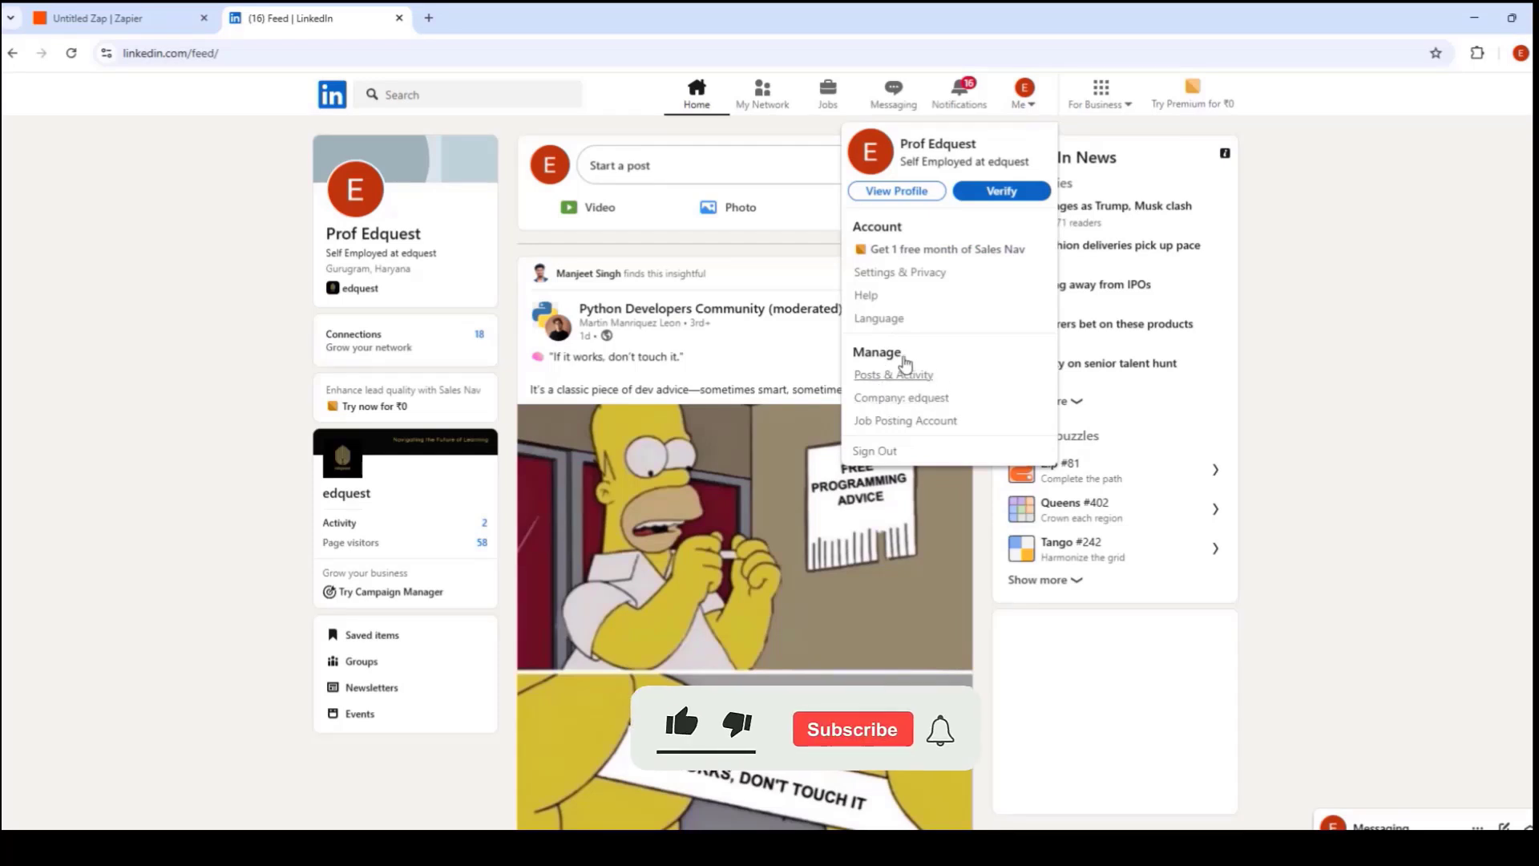
click(892, 374)
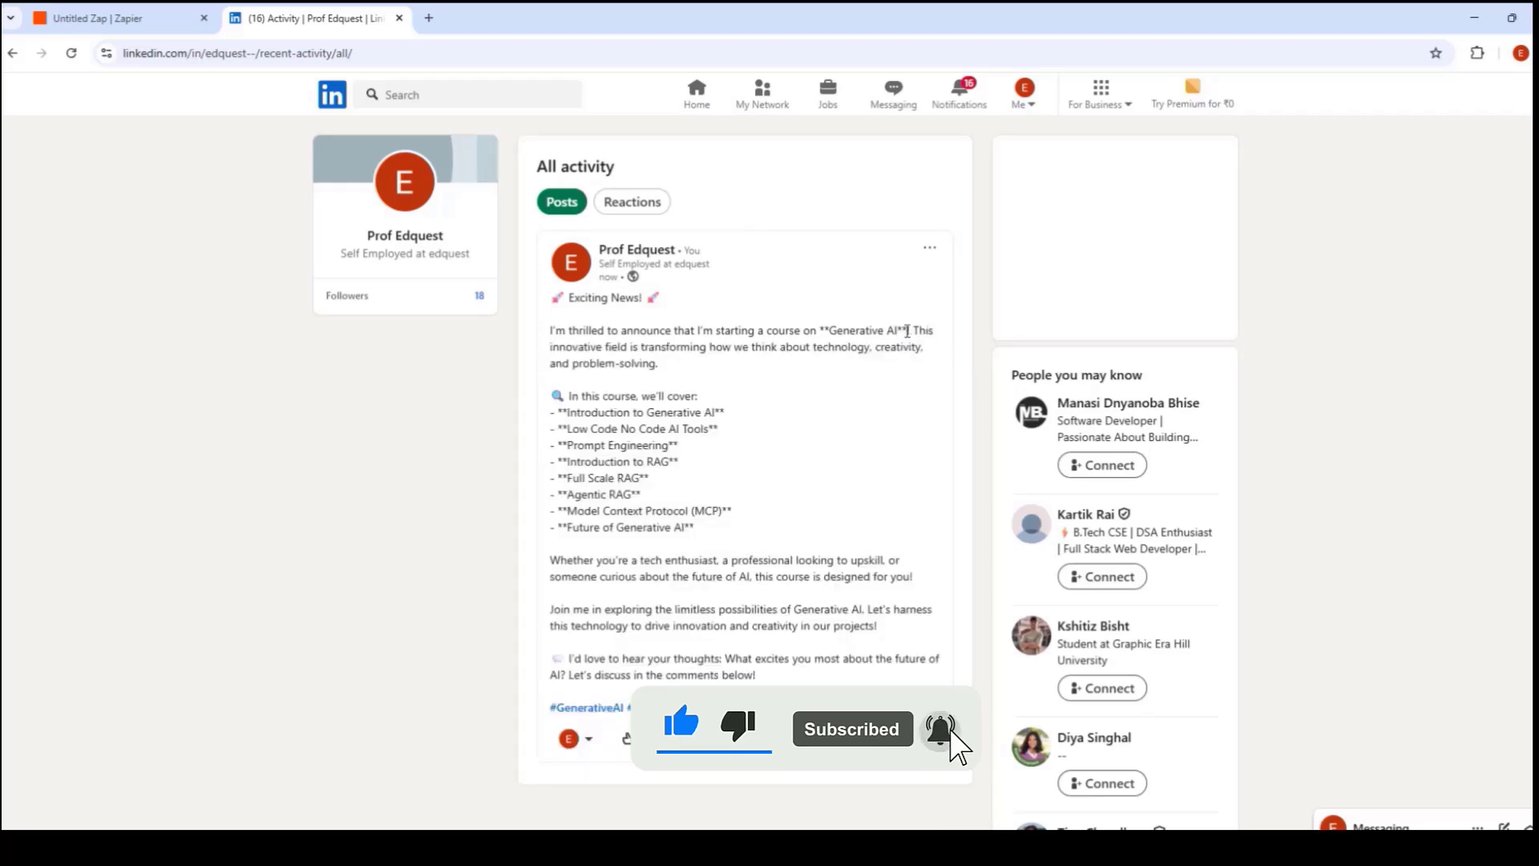
scroll(674, 402, down, 6)
scroll(721, 388, up, 5)
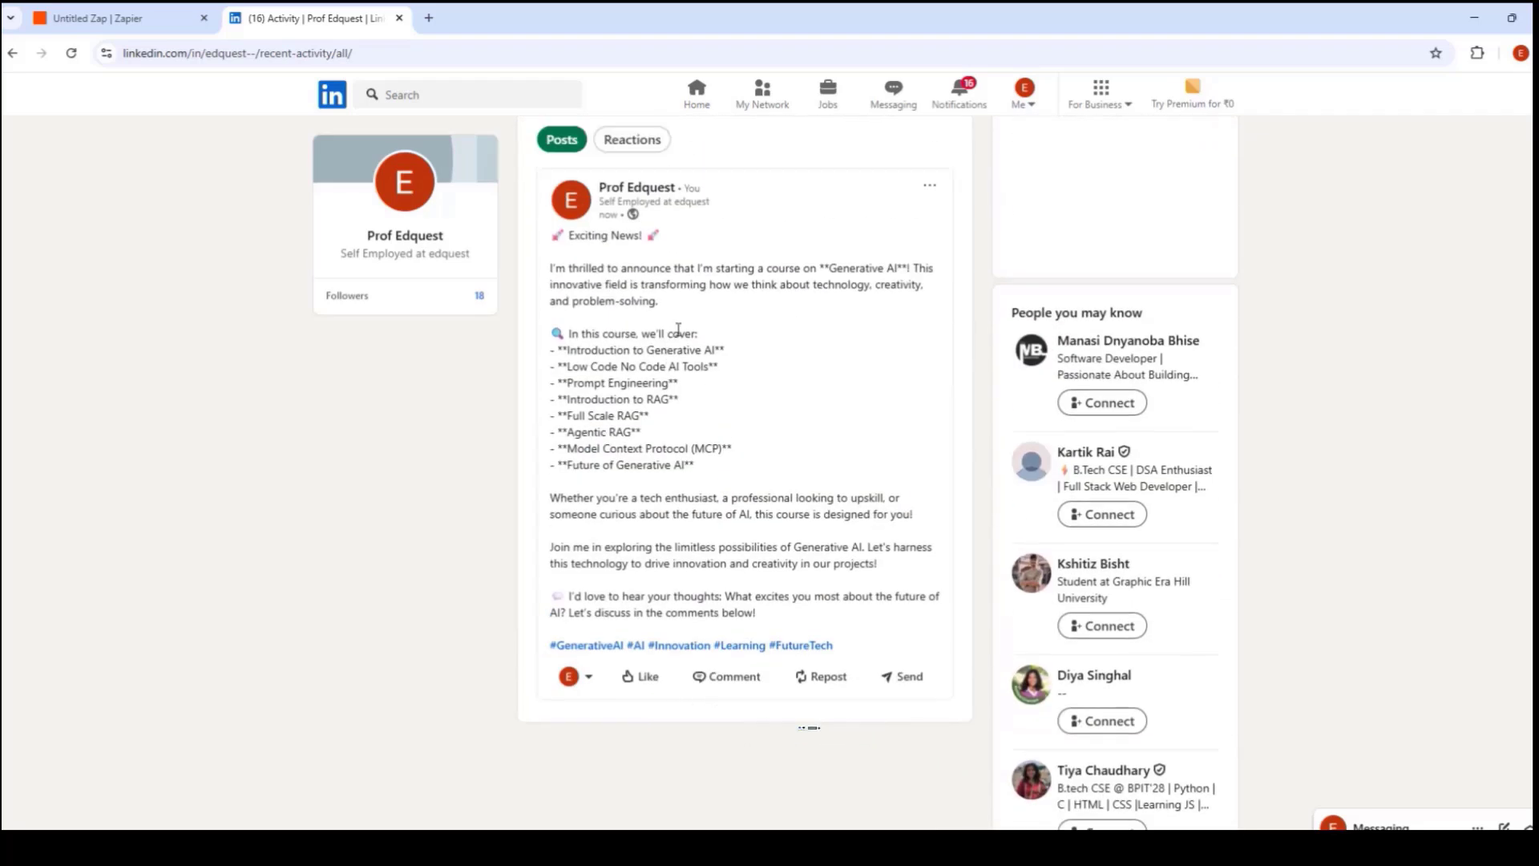